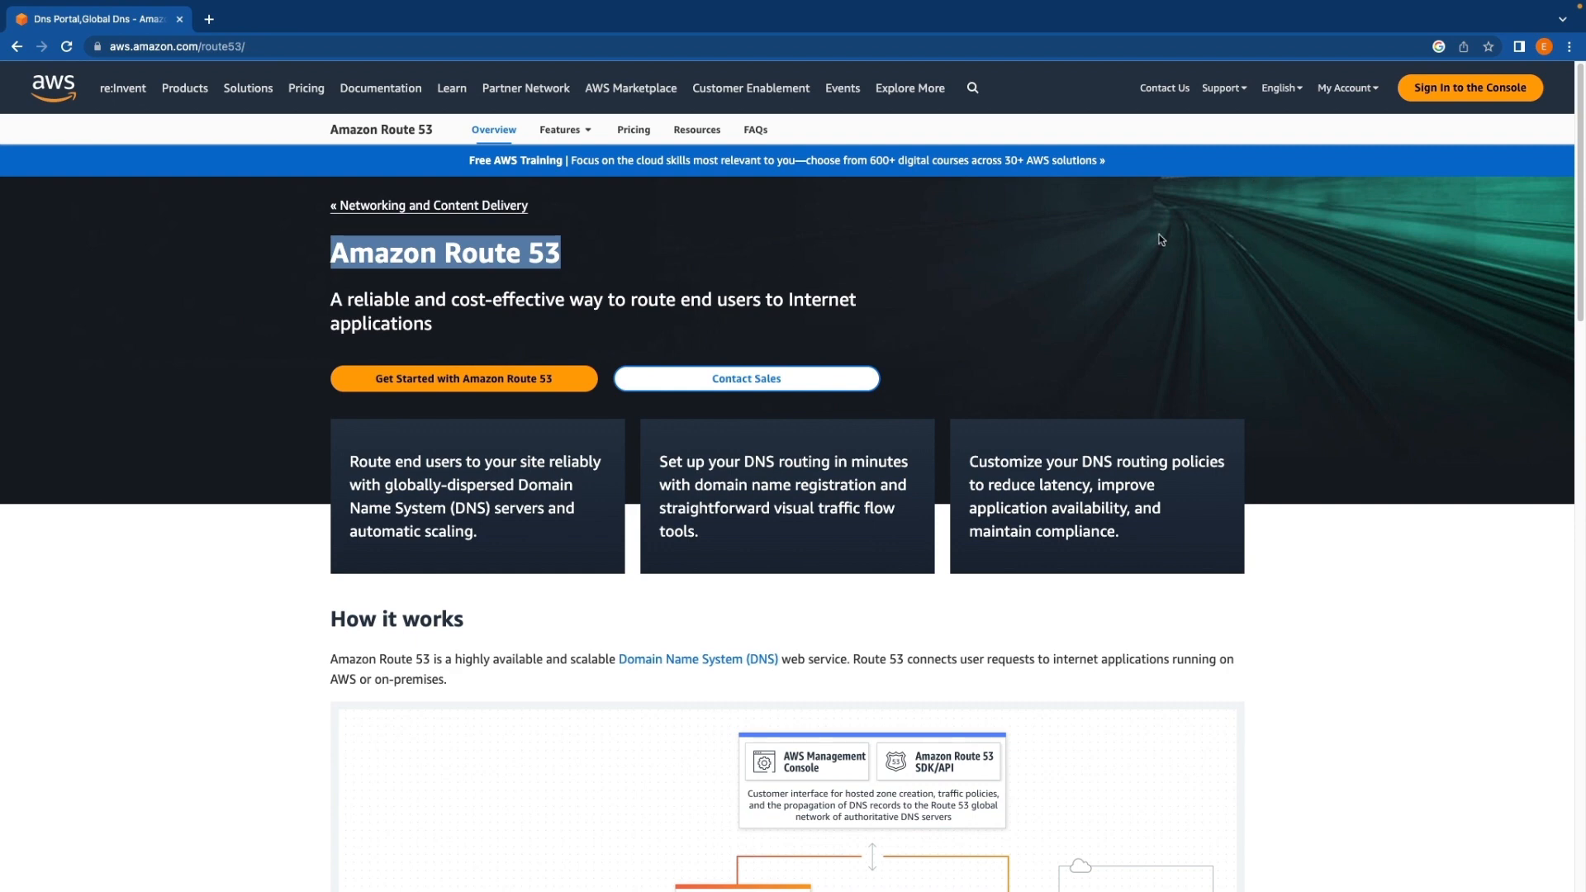
Sign in to the AWS console and open the Route 53 service from the Networking & Content Delivery category
scroll(1002, 222, down, 1)
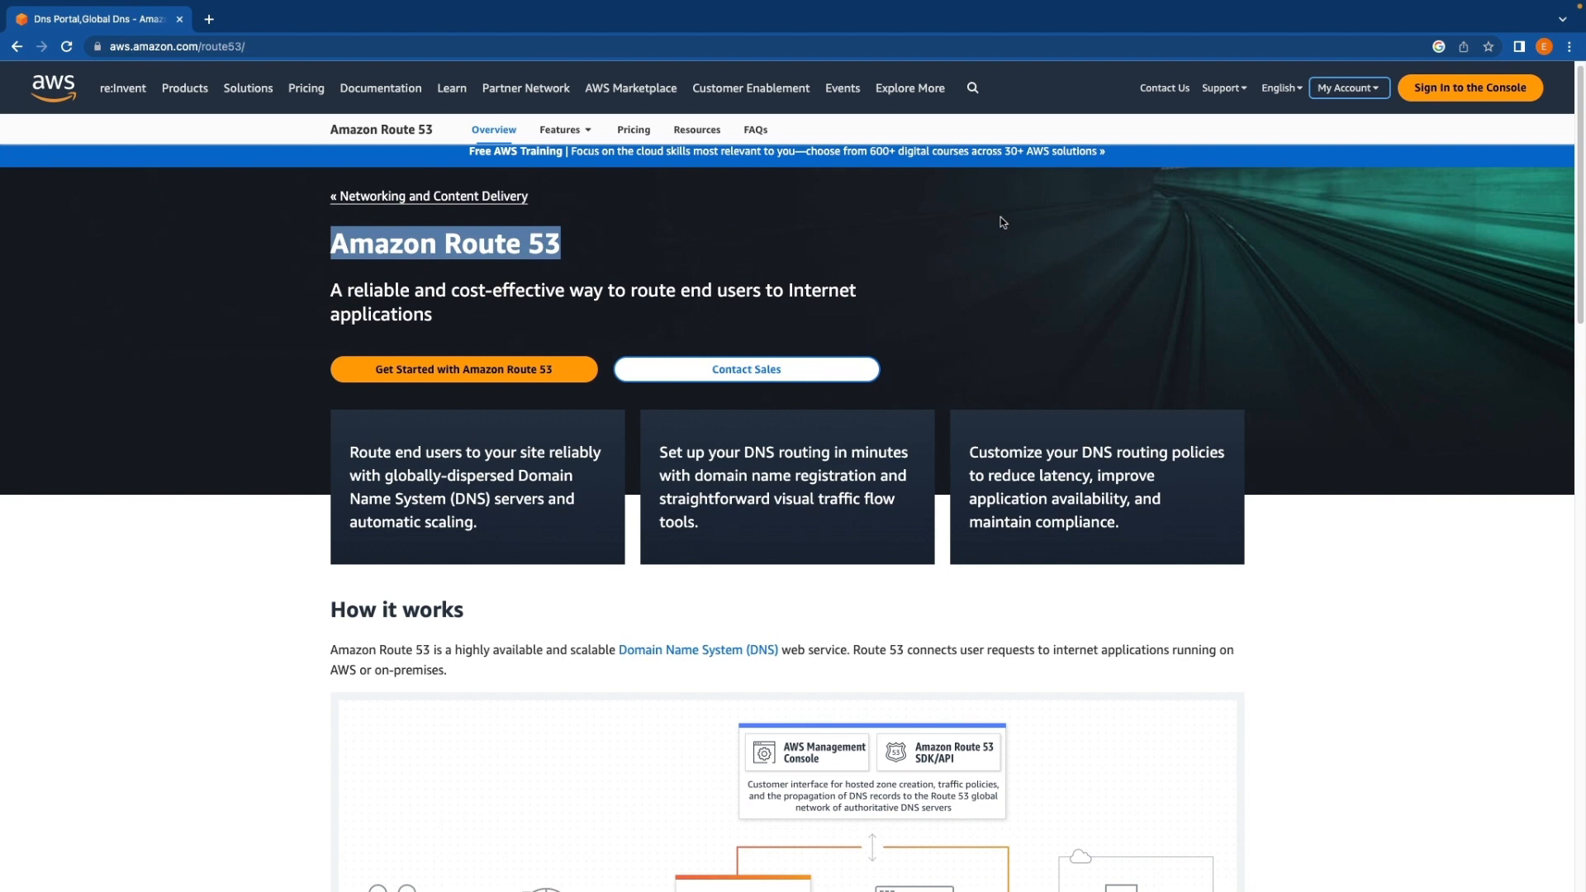
click(1470, 93)
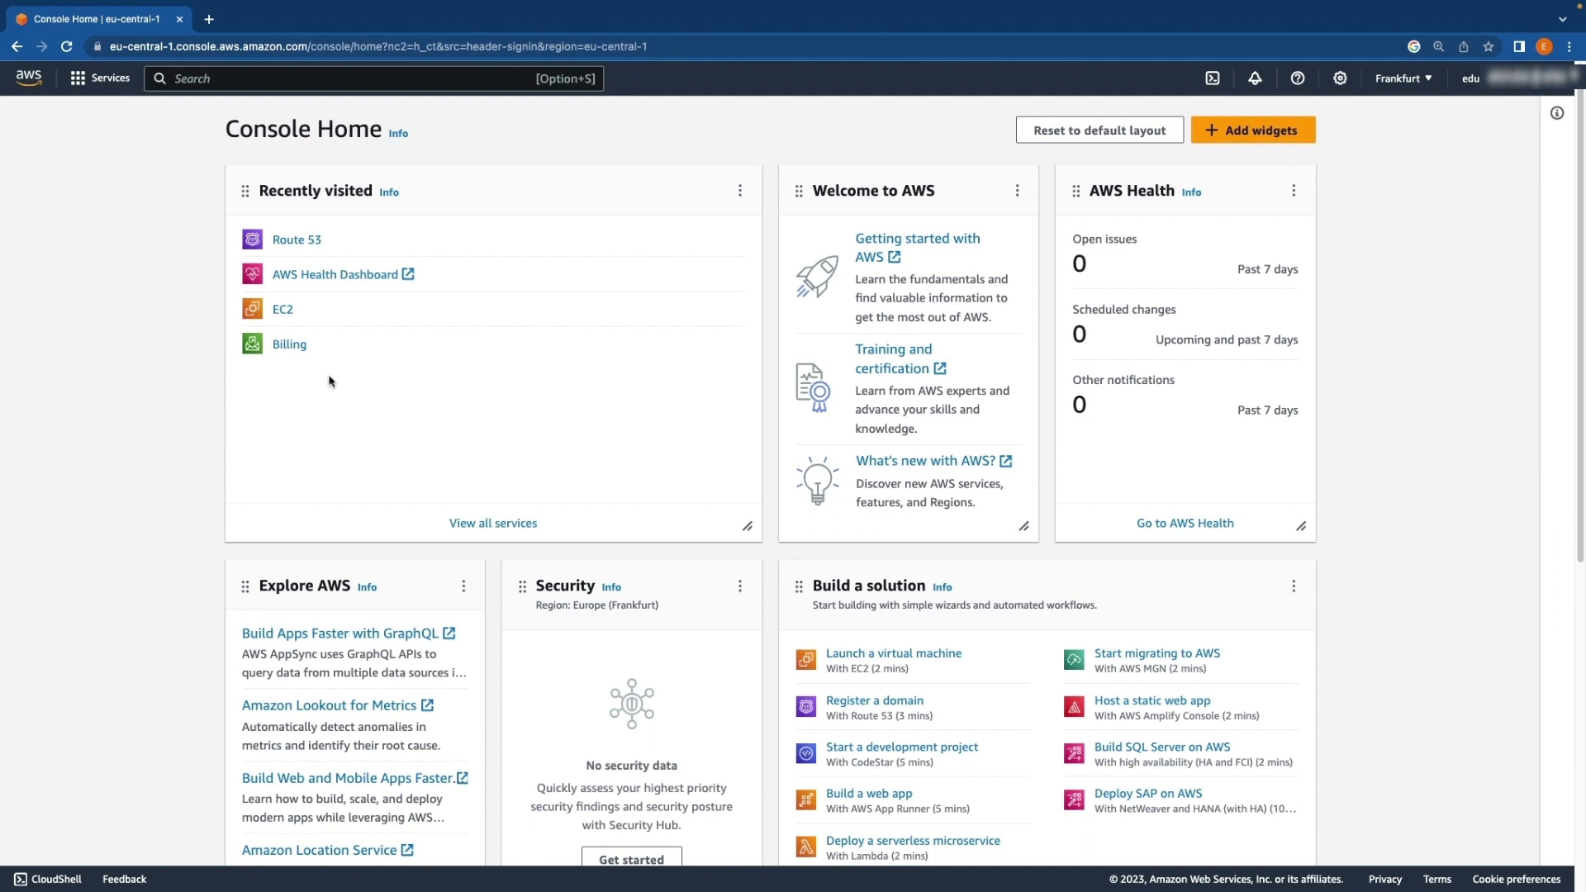
click(83, 80)
scroll(157, 459, down, 3)
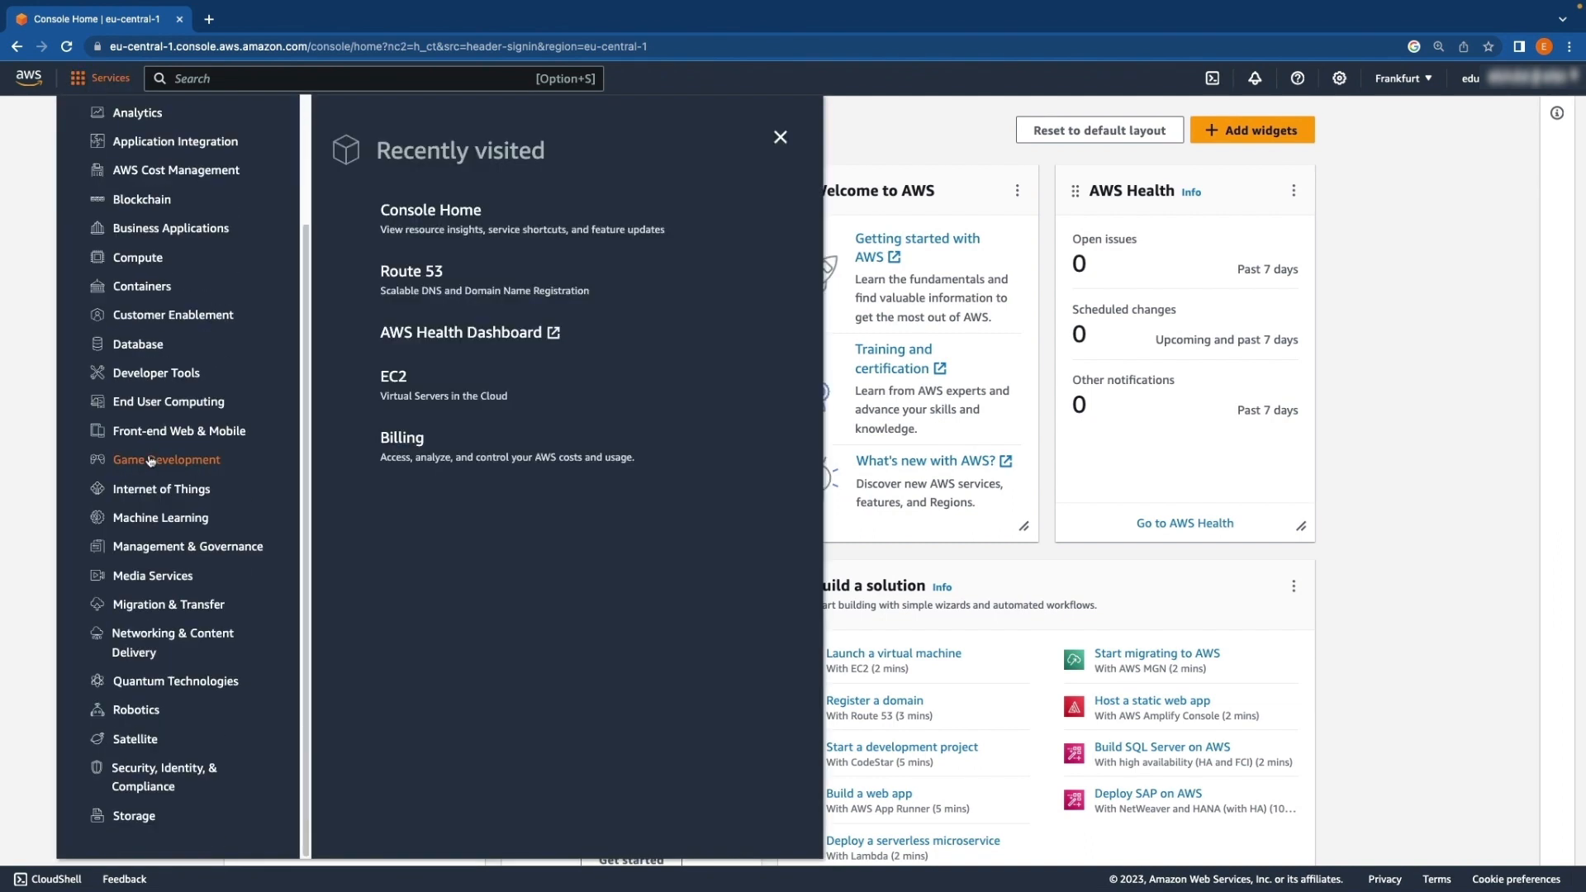
click(163, 643)
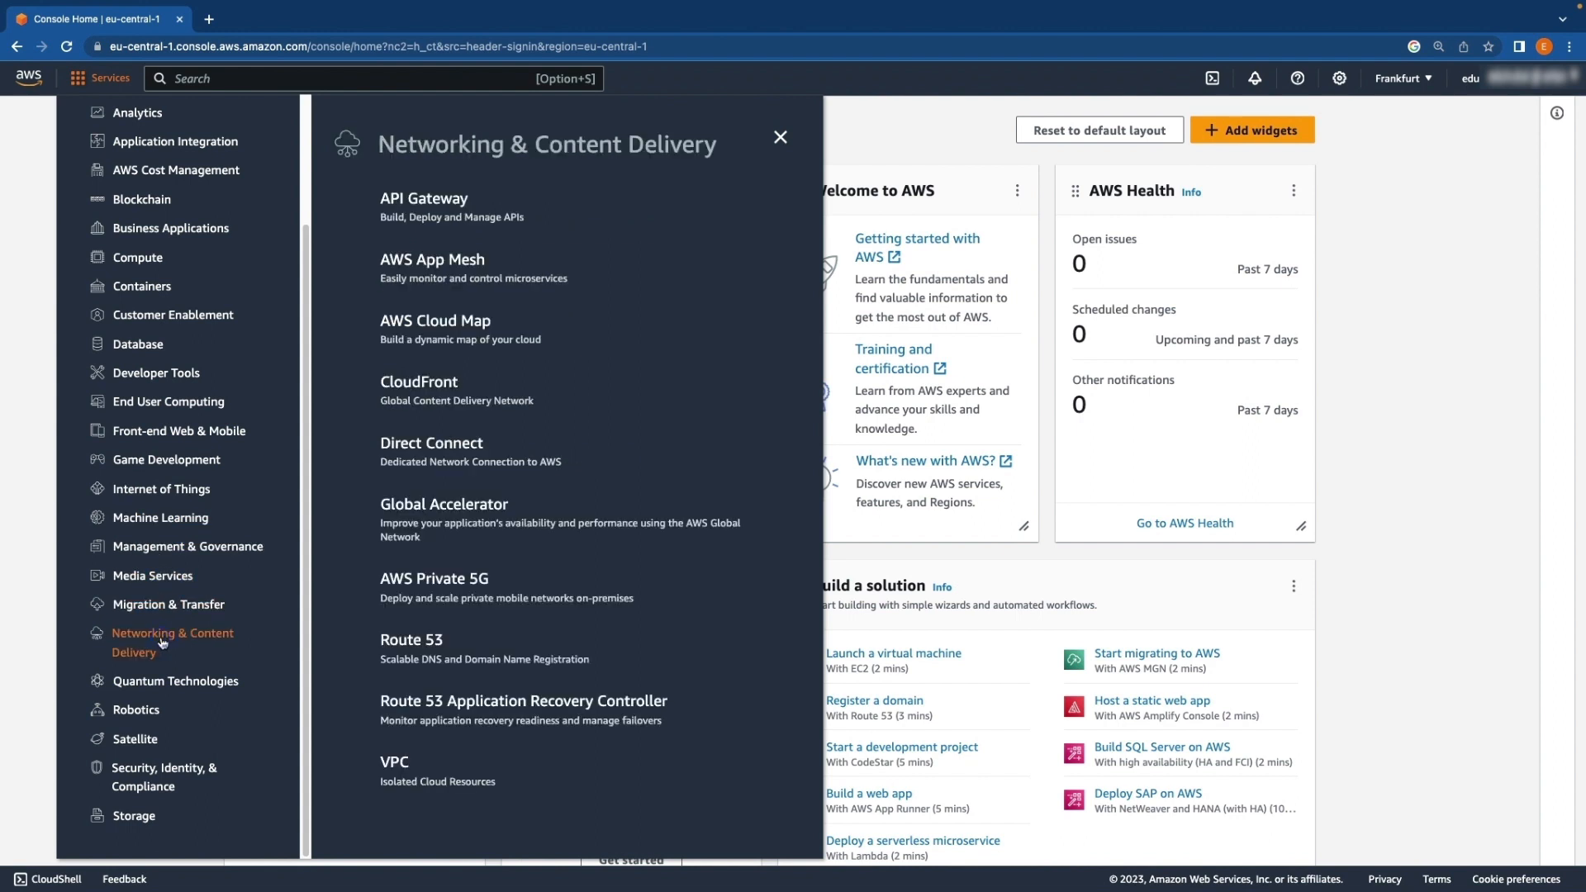
click(412, 643)
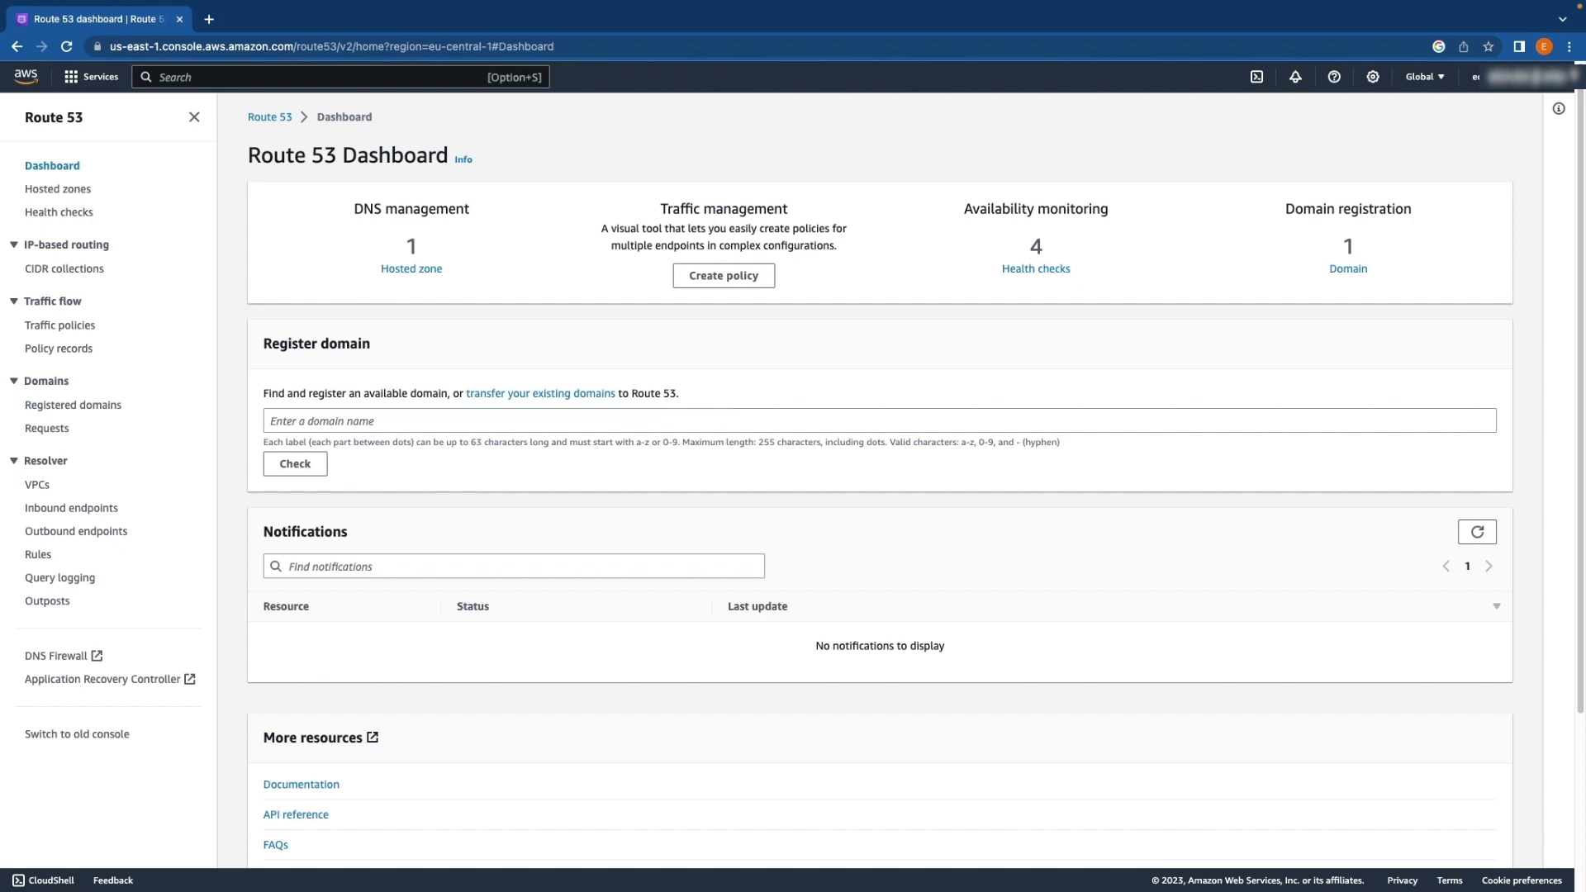
Check whether the domain name eduhubai.com is available for registration
click(329, 419)
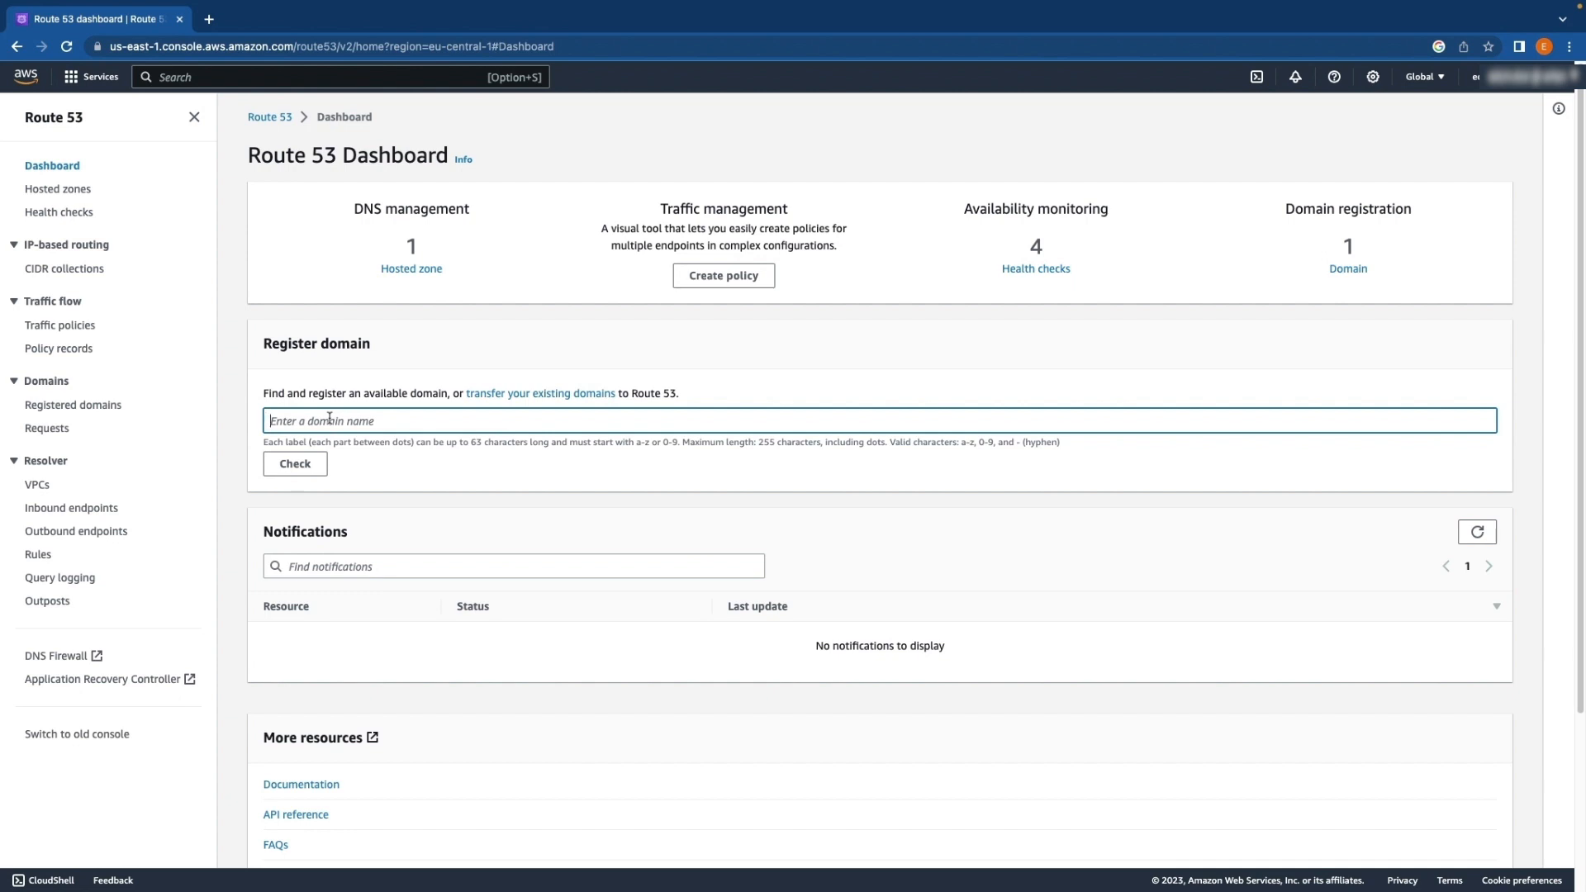
text(eduhubai.com)
click(297, 471)
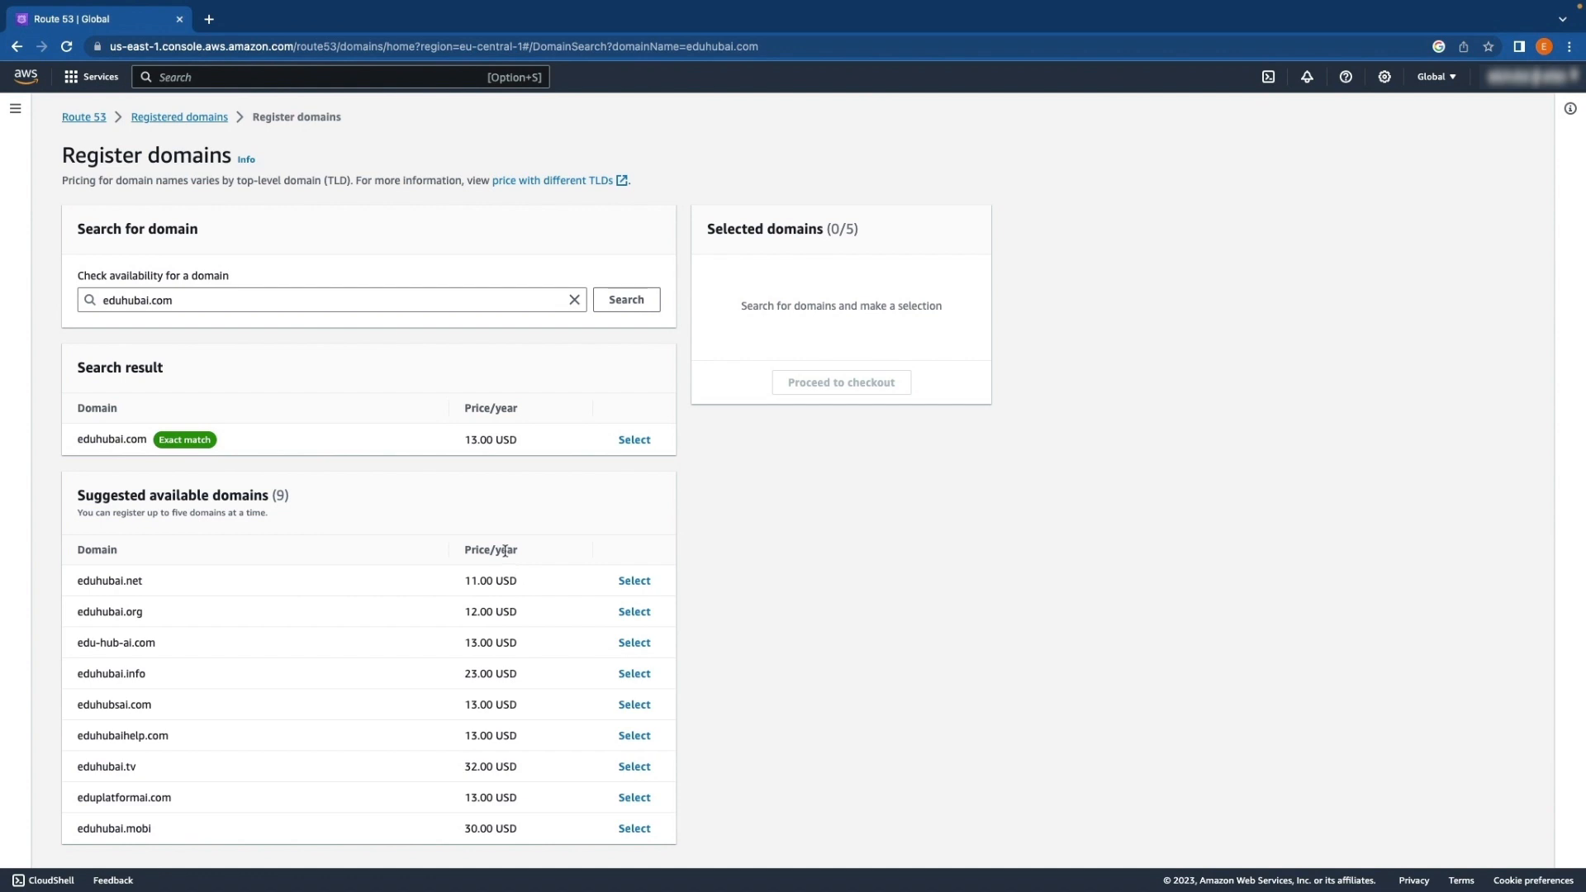
Examine the exact match for the searched domain and the suggested alternative domains with their yearly prices
drag(76, 438, 147, 444)
click(149, 444)
double_click(123, 583)
double_click(128, 613)
drag(82, 438, 147, 439)
click(540, 446)
drag(73, 439, 153, 440)
click(327, 442)
Select eduhubai.com for registration and proceed to checkout
click(635, 441)
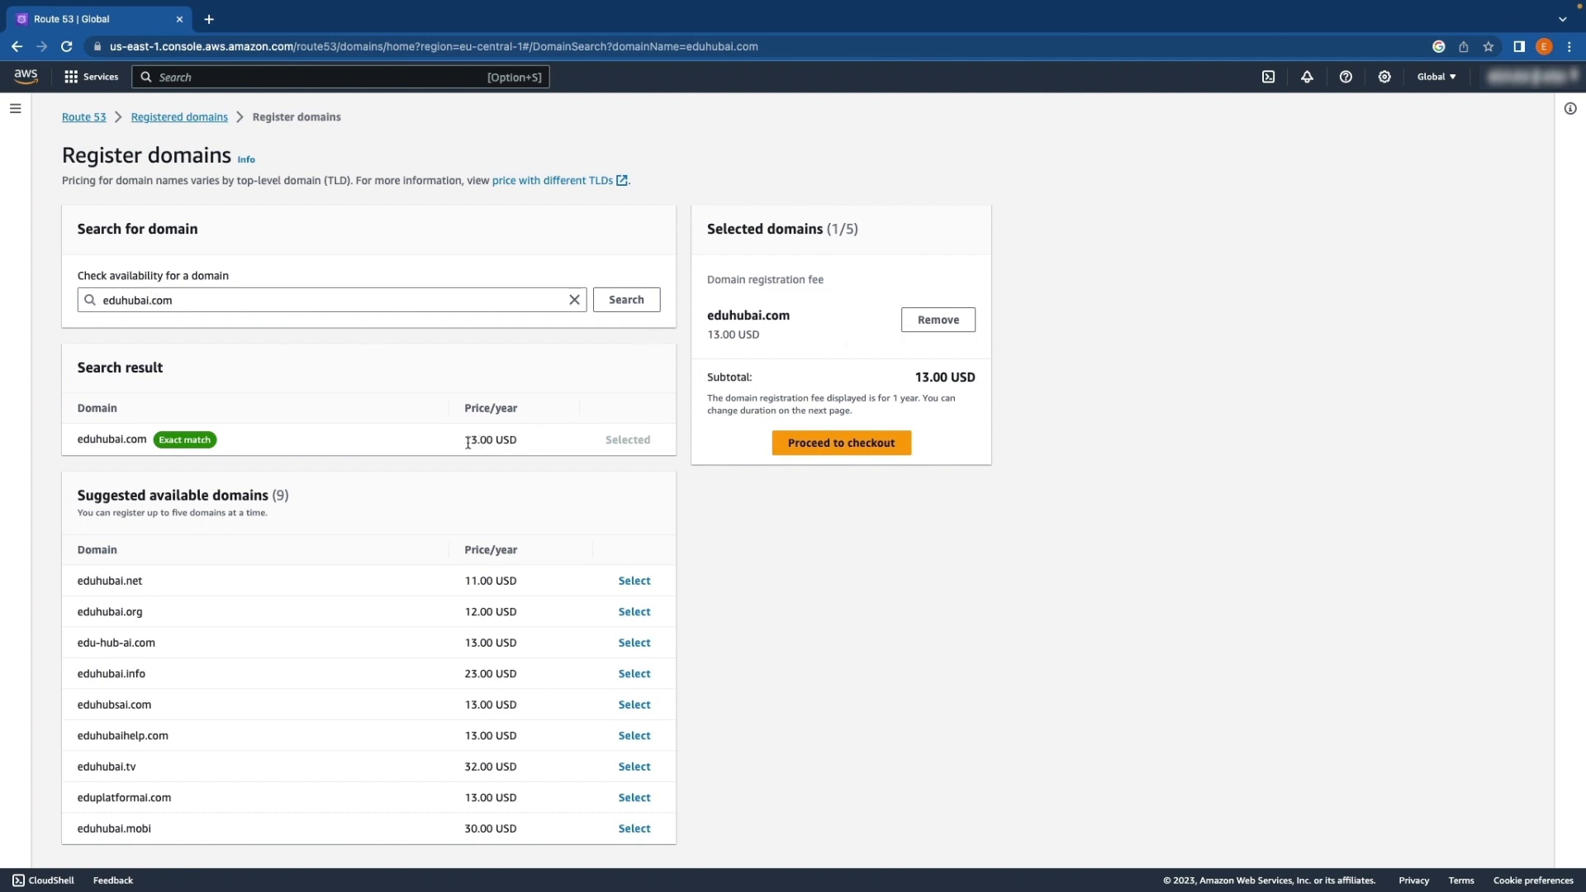
drag(461, 440, 522, 445)
click(859, 533)
click(828, 448)
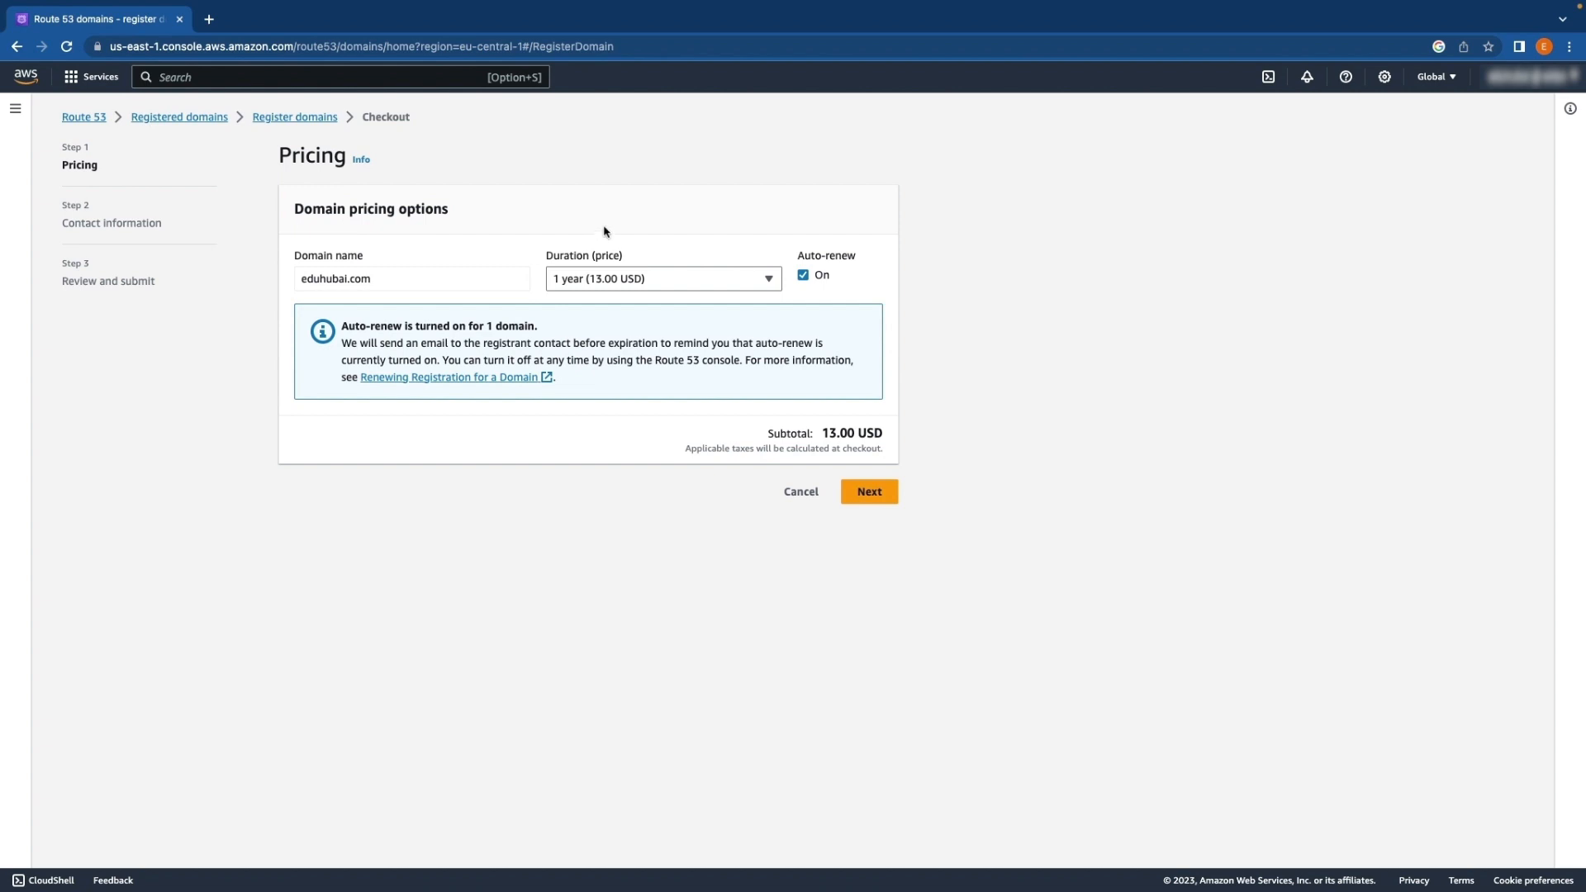
Choose a 1 year registration duration, turn off auto-renew for the domain, and continue to the contact information
click(642, 280)
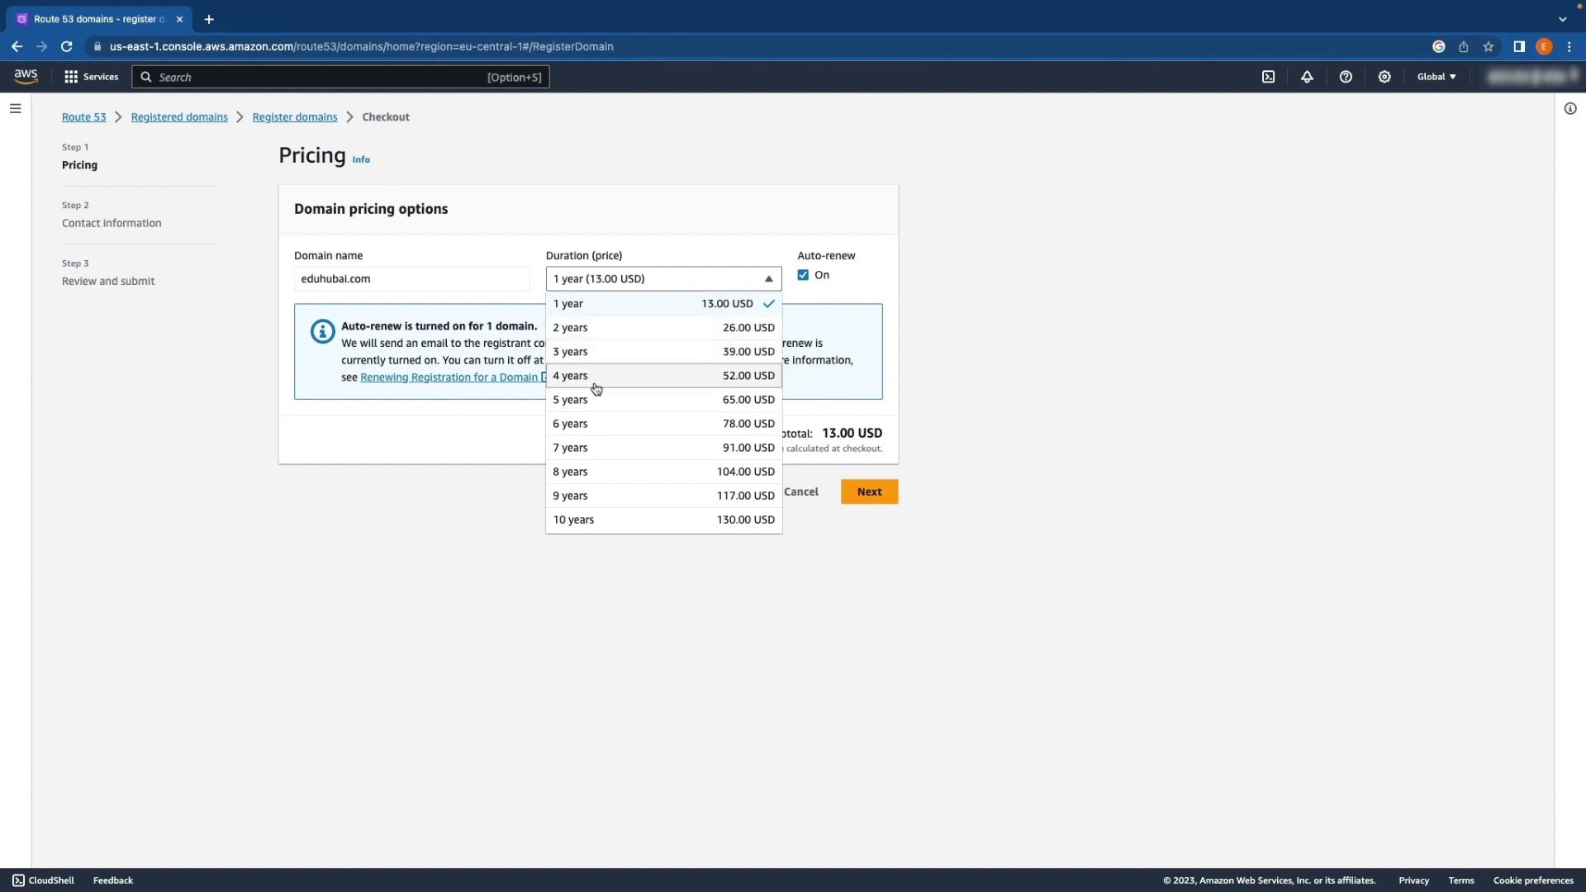
click(618, 312)
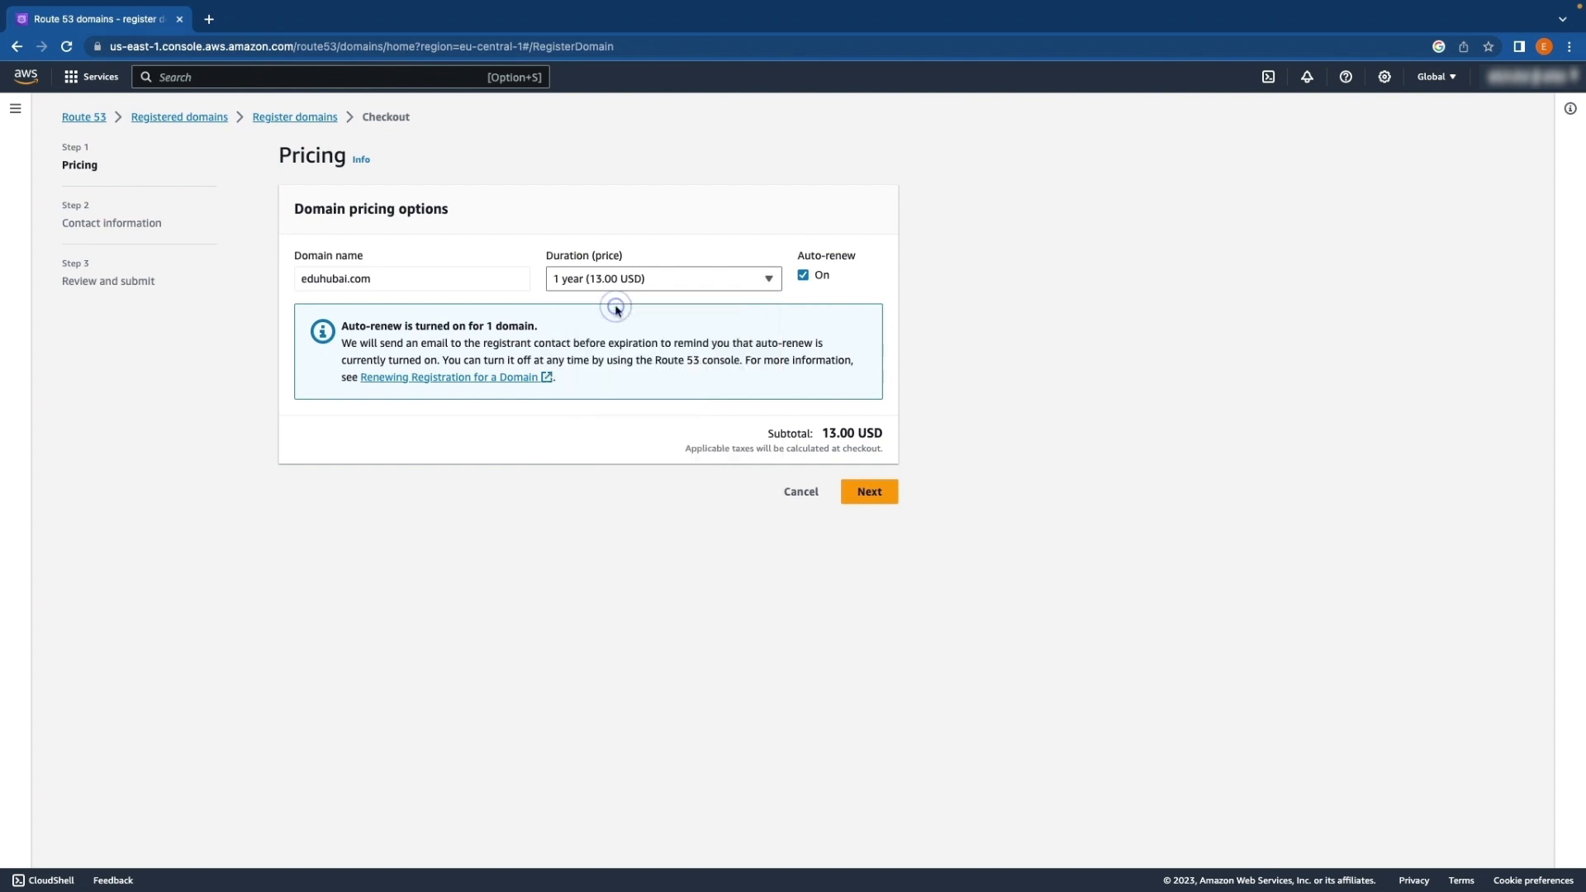
click(803, 277)
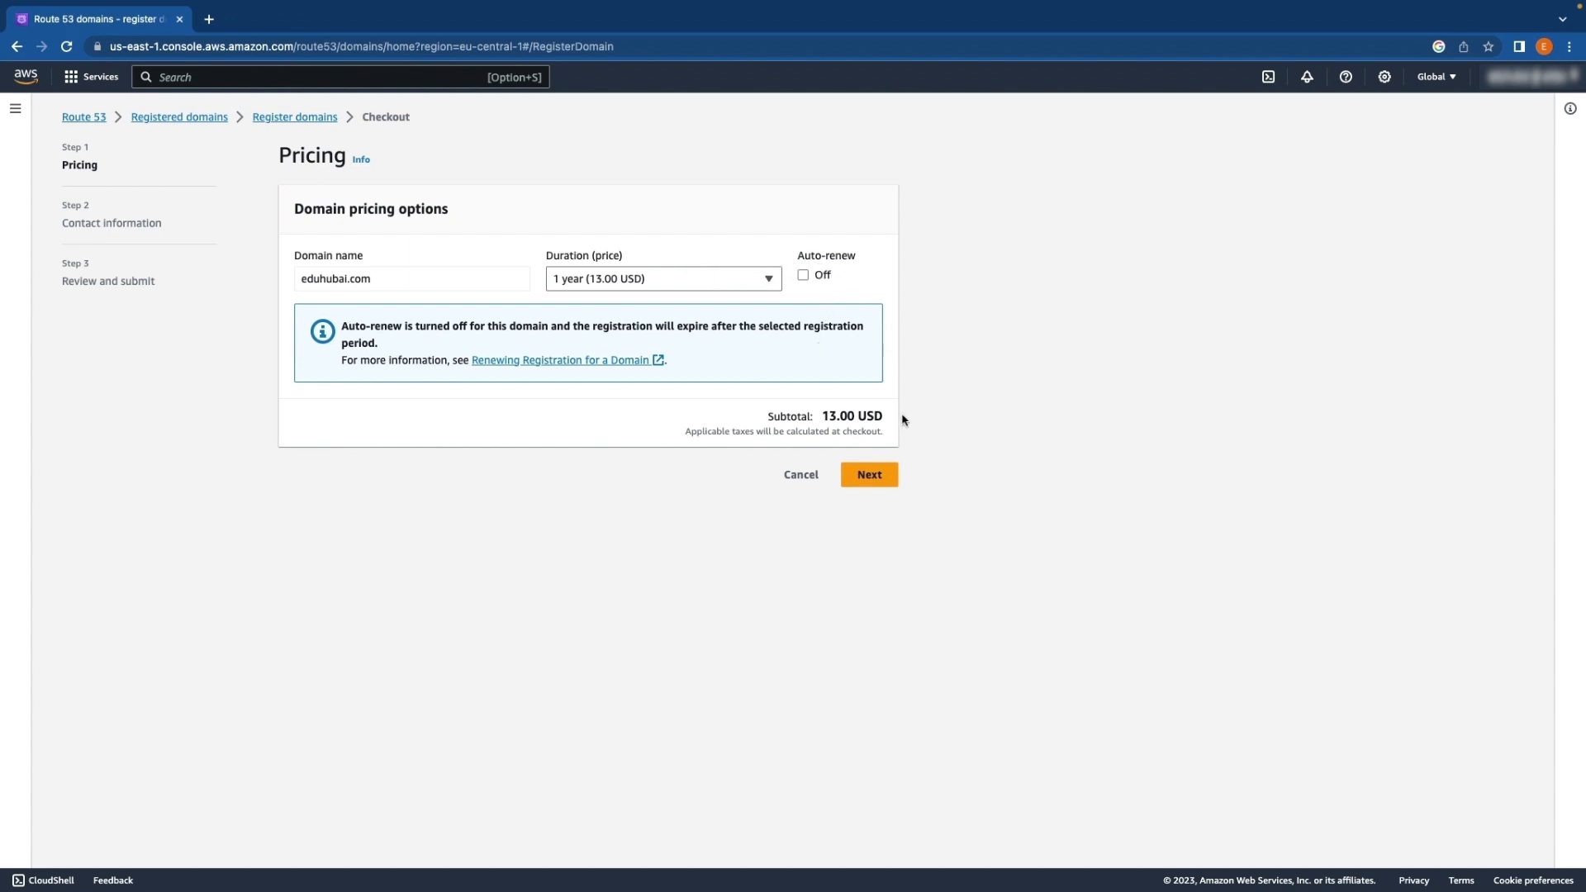
click(869, 477)
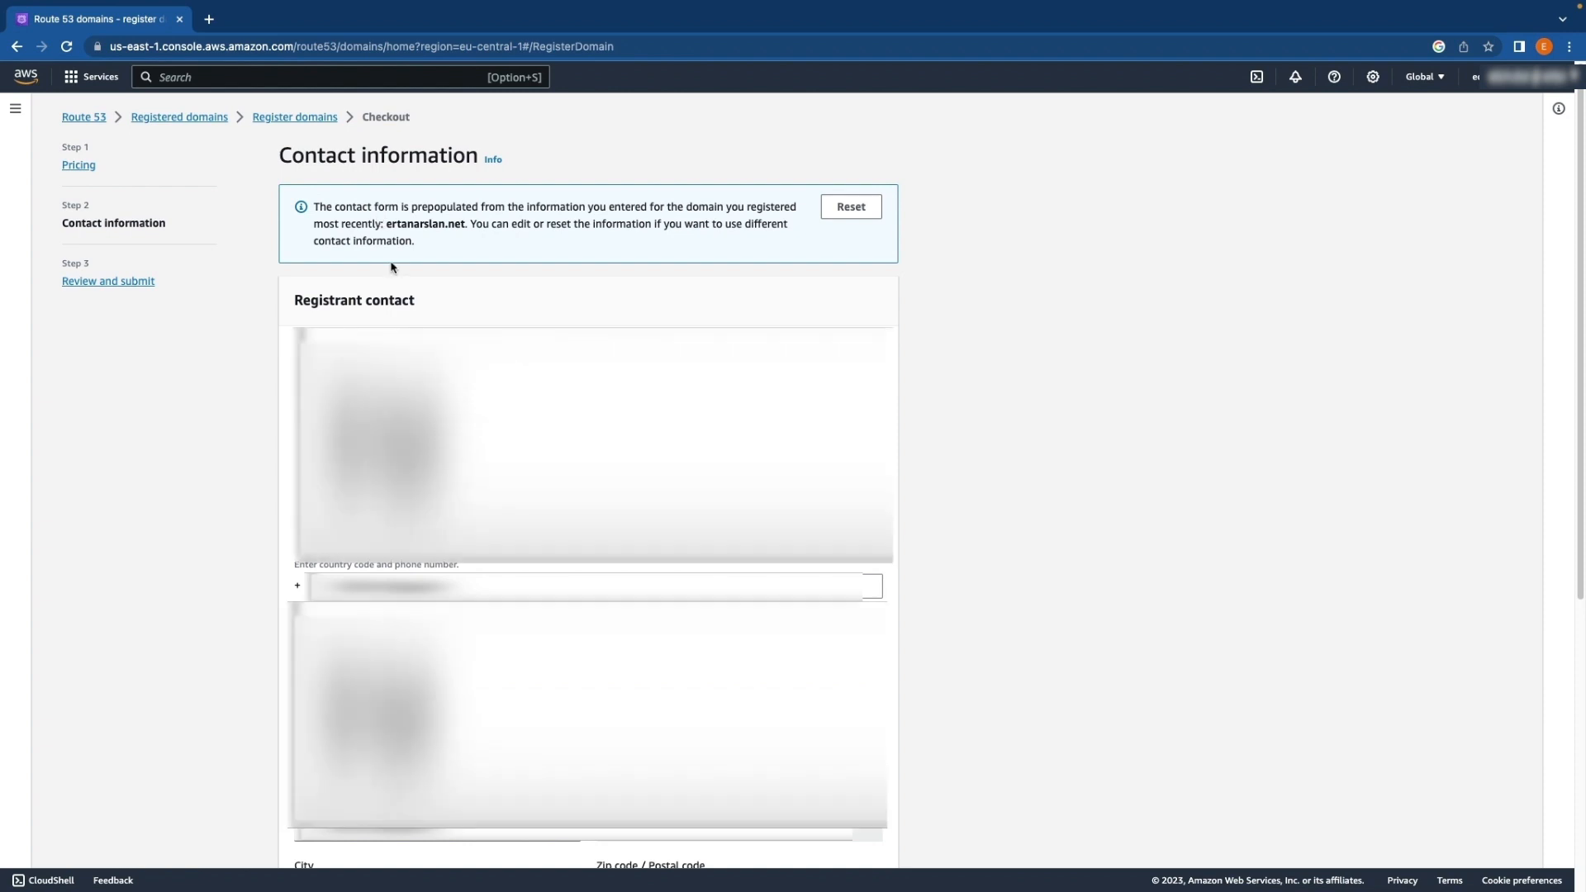
Review the prefilled registrant contact details along with the admin contact, tech contact and privacy protection settings
scroll(392, 263, down, 2)
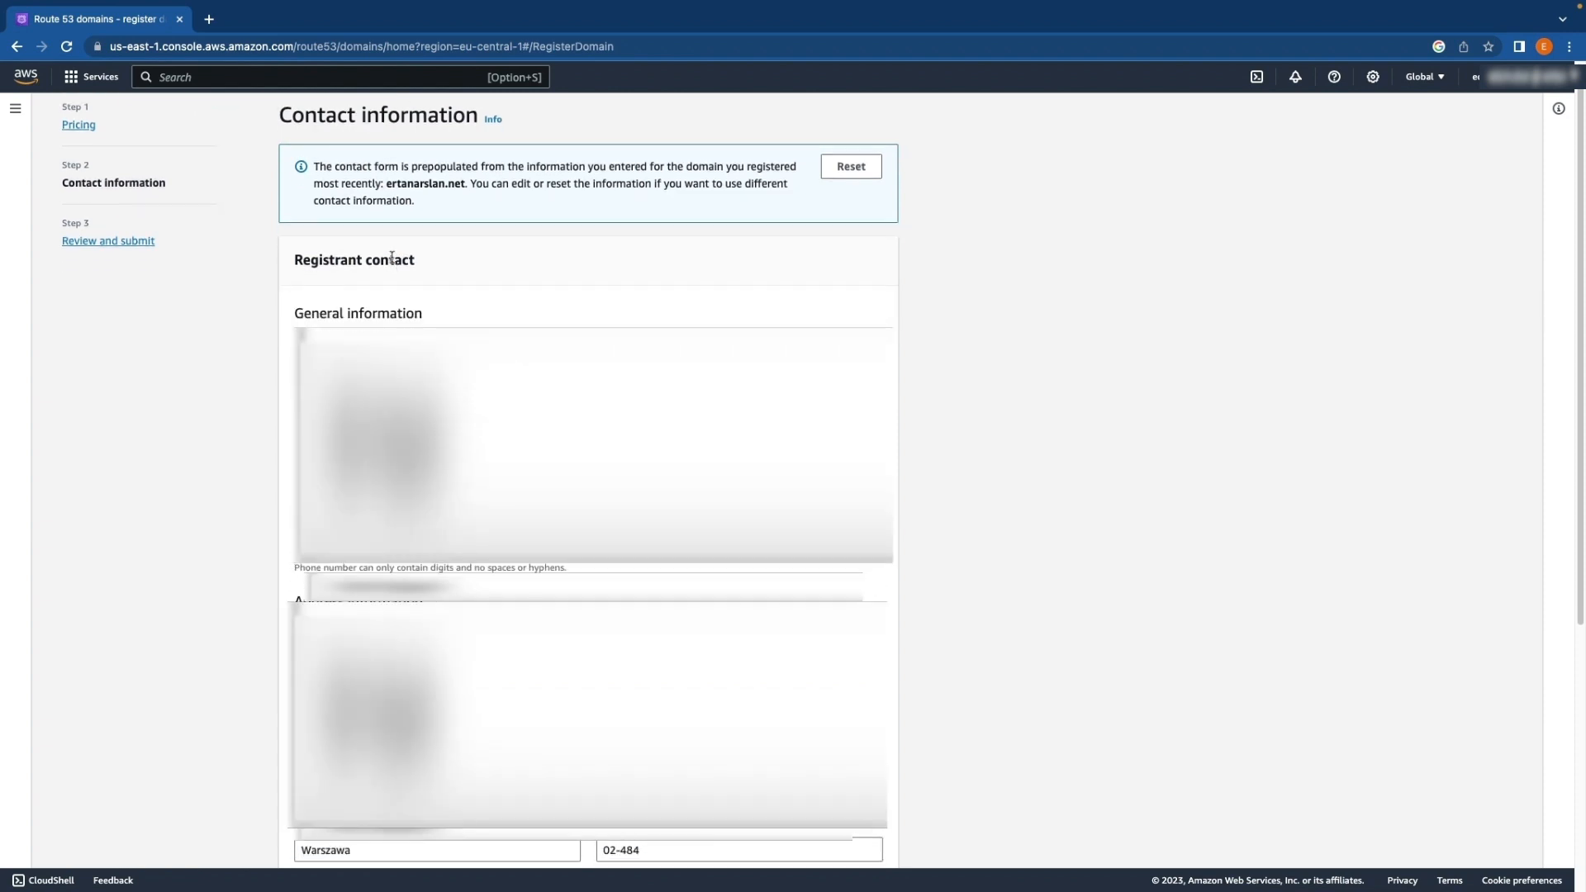
scroll(391, 262, down, 1)
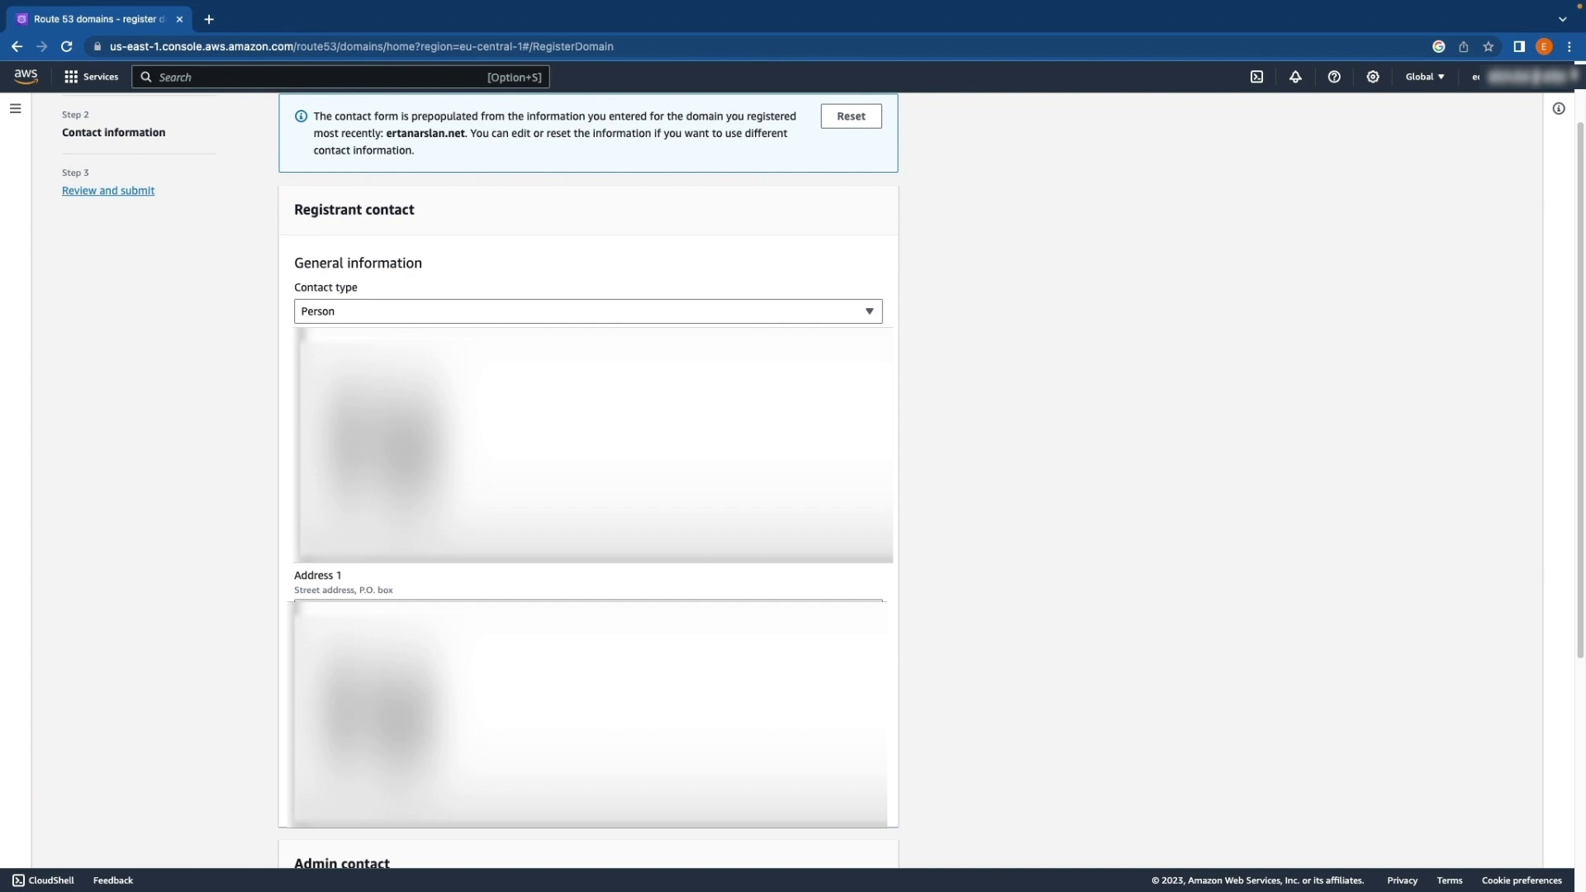
scroll(350, 309, down, 1)
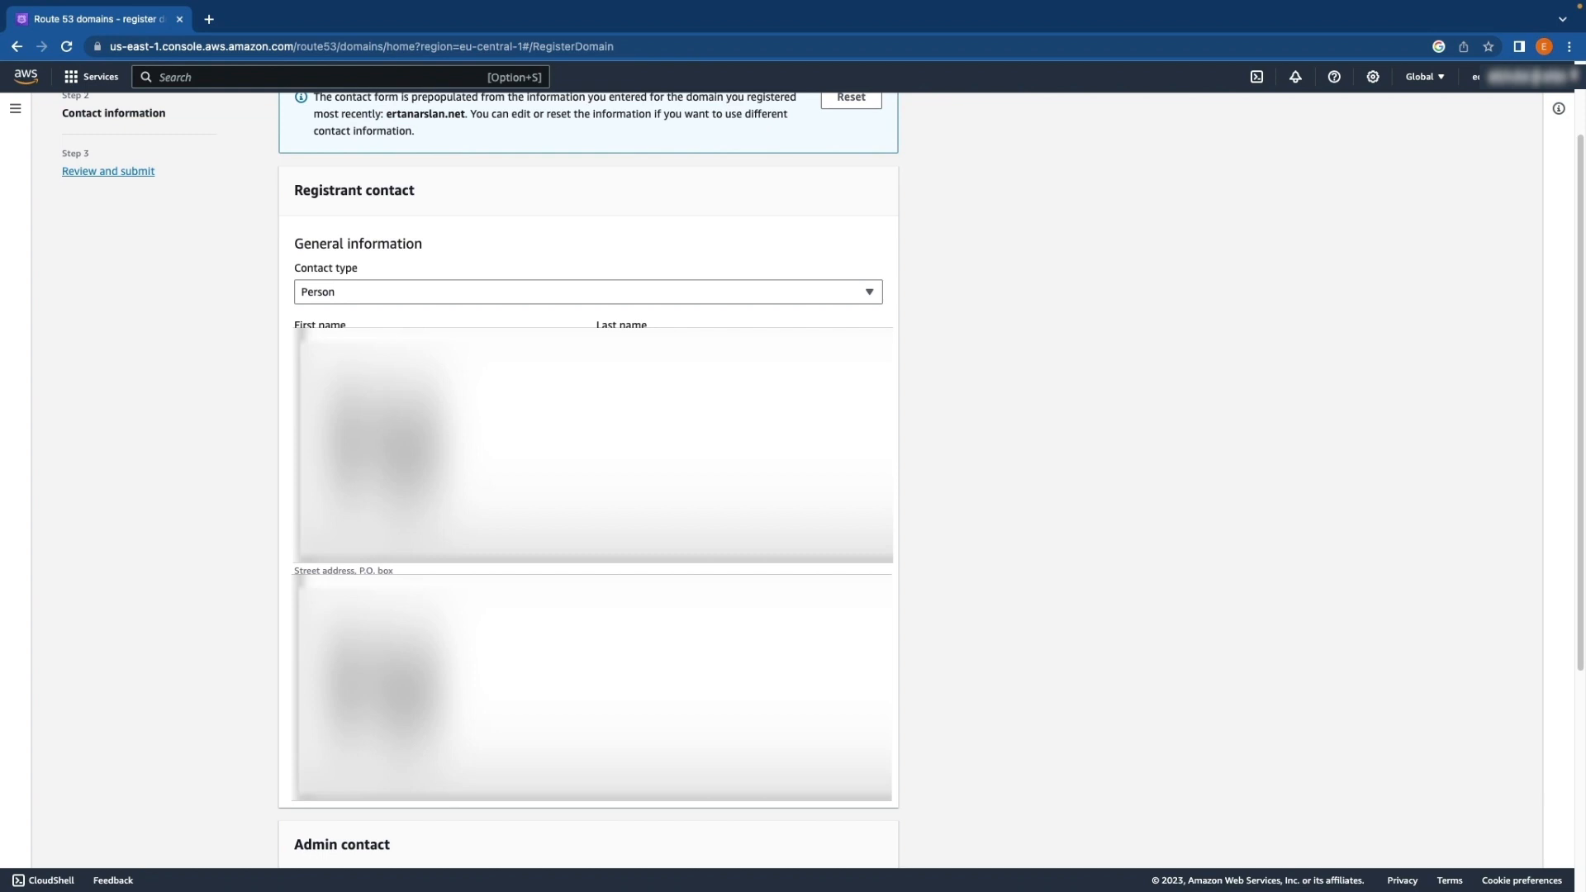
scroll(588, 463, down, 5)
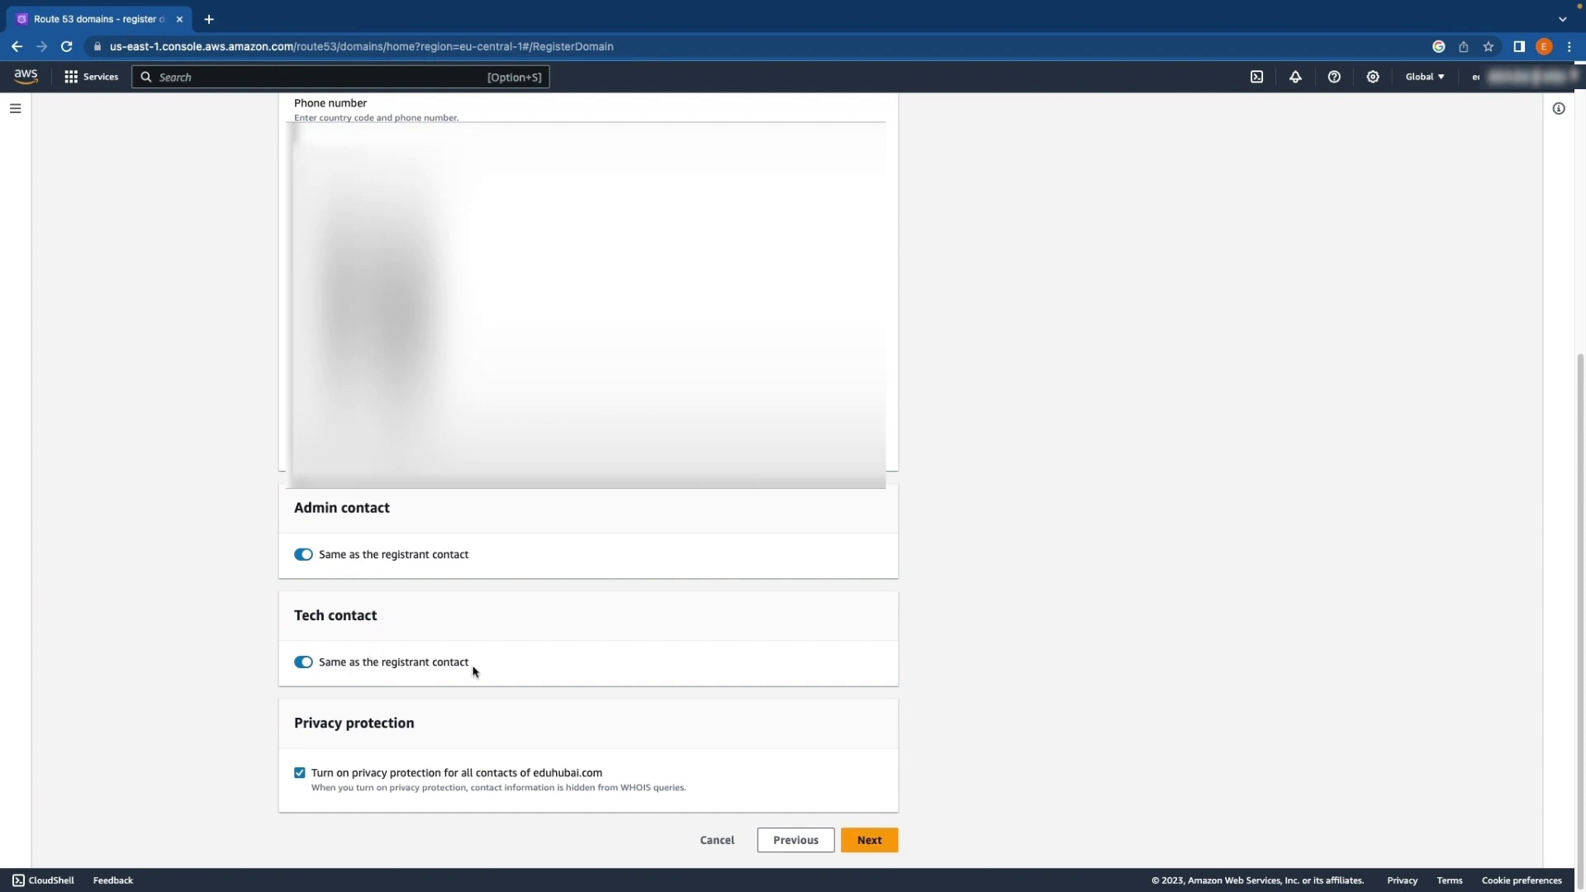
Turn off privacy protection for all contacts of eduhubai.com, and turn it back on
click(301, 776)
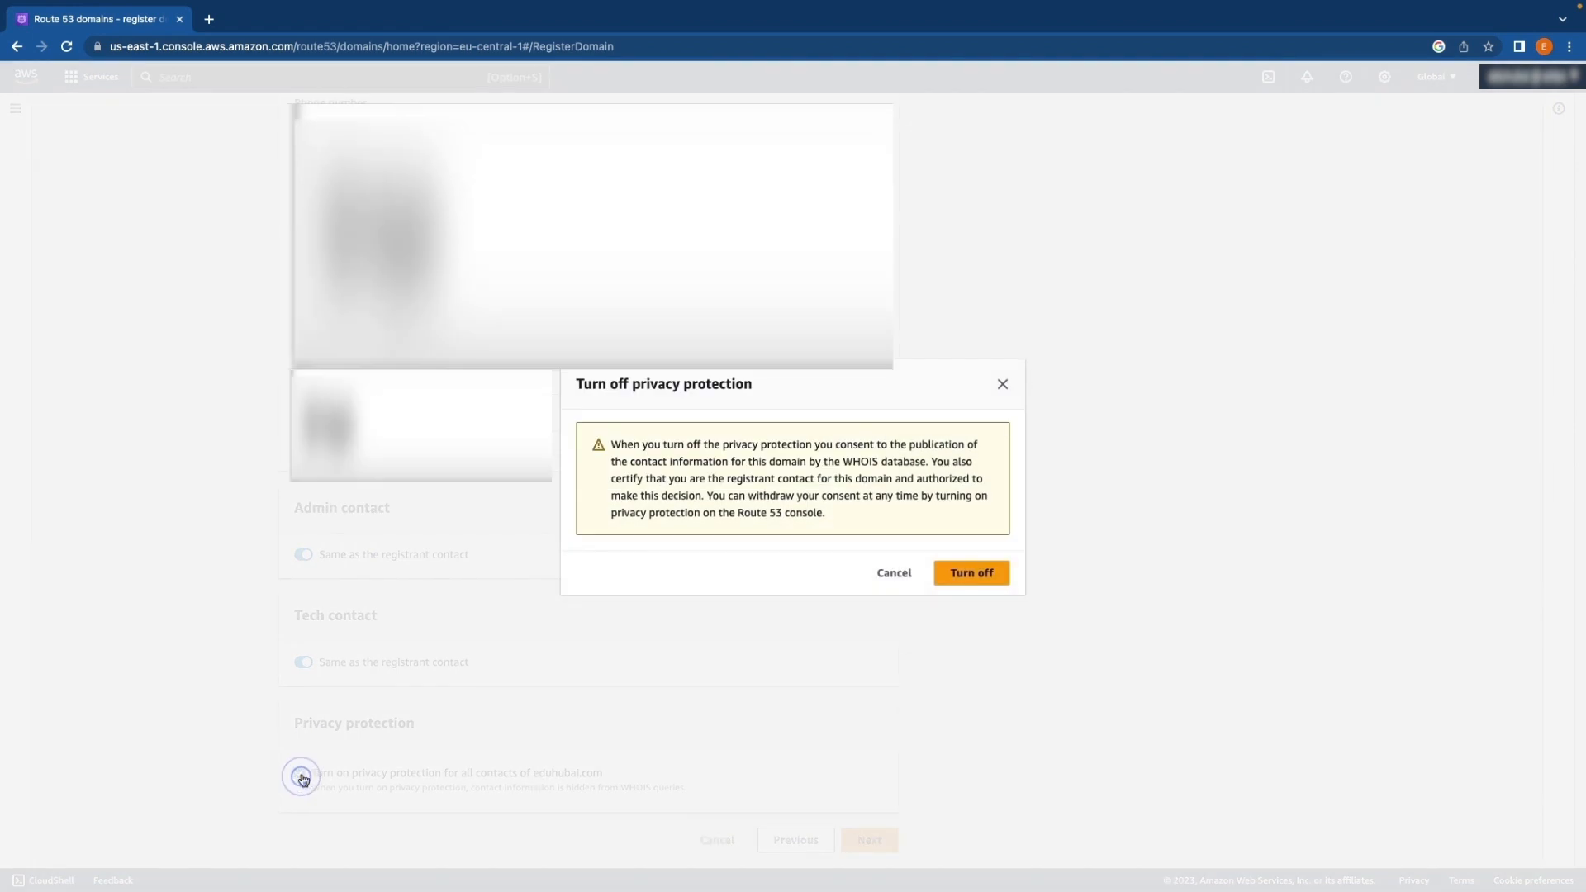
click(967, 573)
click(300, 773)
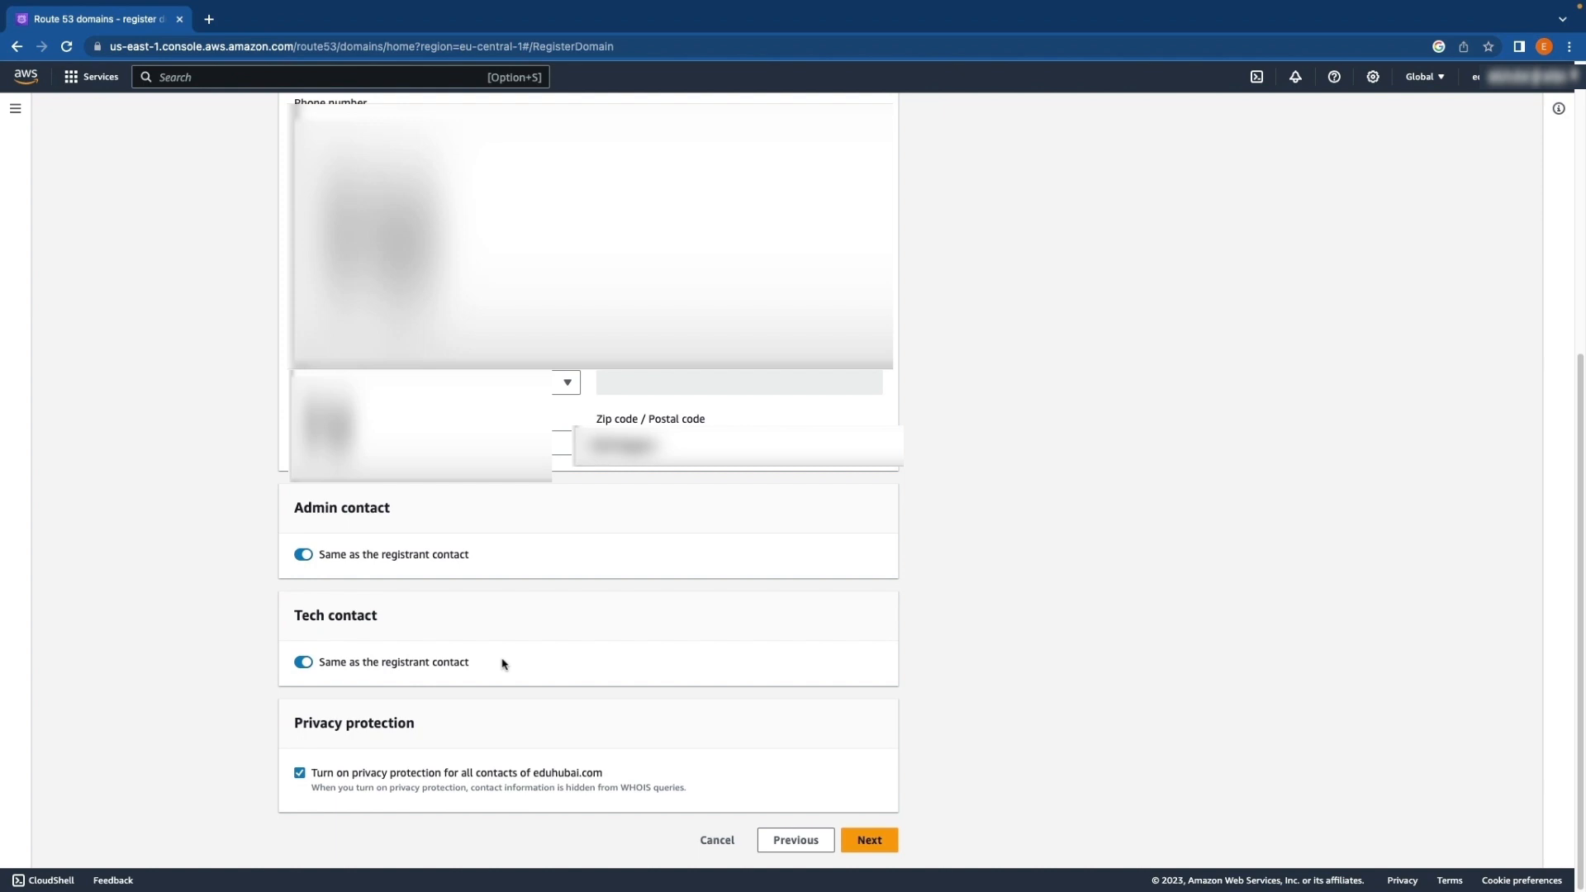
Continue to the review page and check the domain pricing, contact information, and terms and conditions sections
click(864, 837)
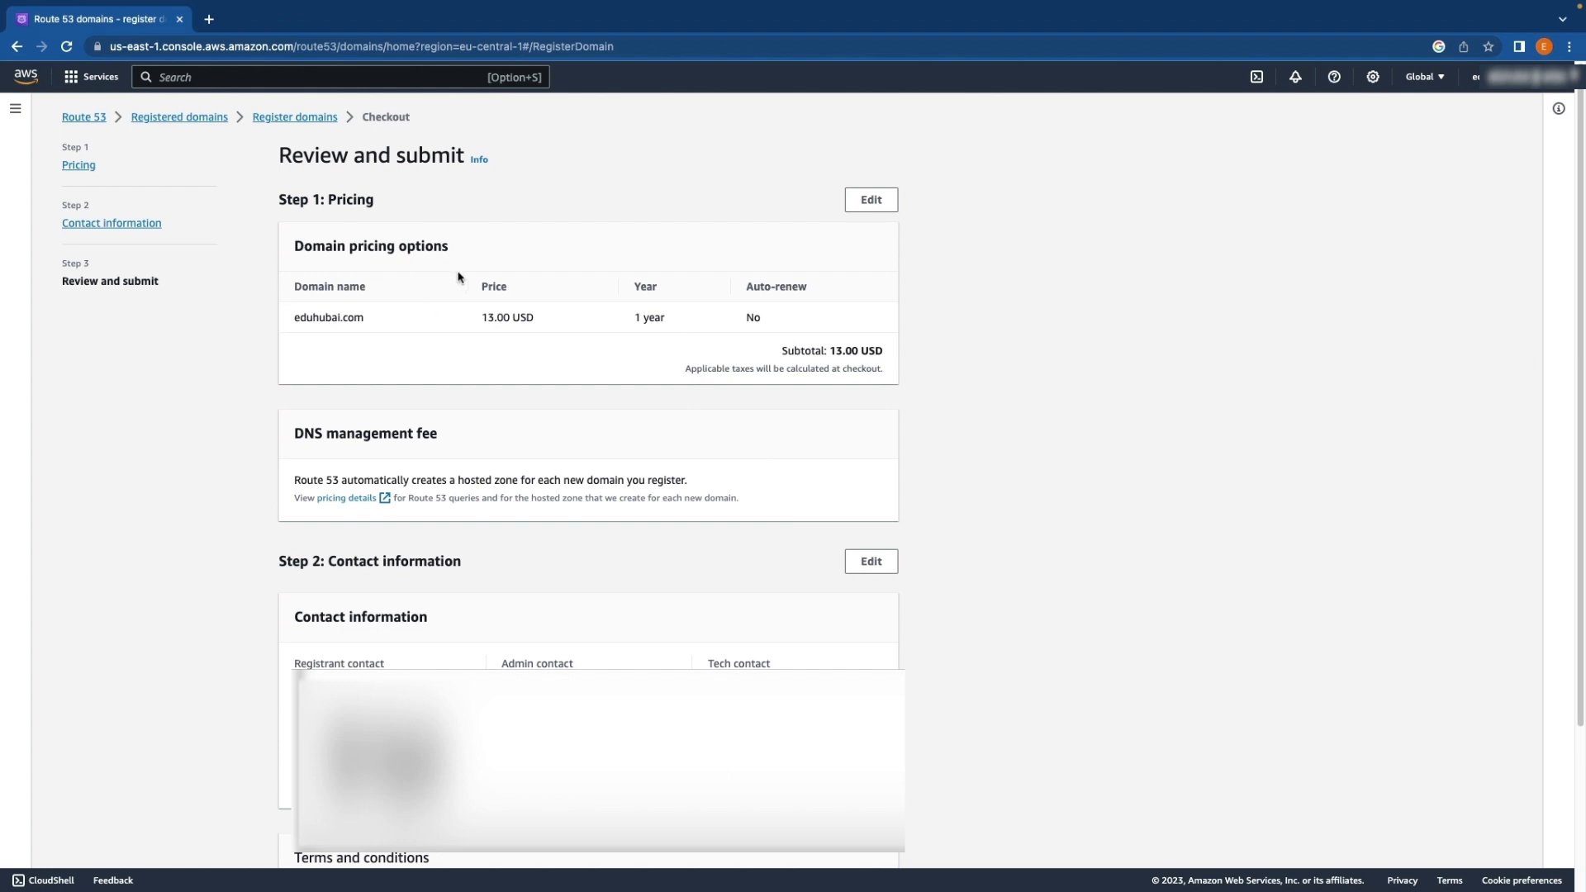
click(293, 315)
drag(293, 315, 366, 320)
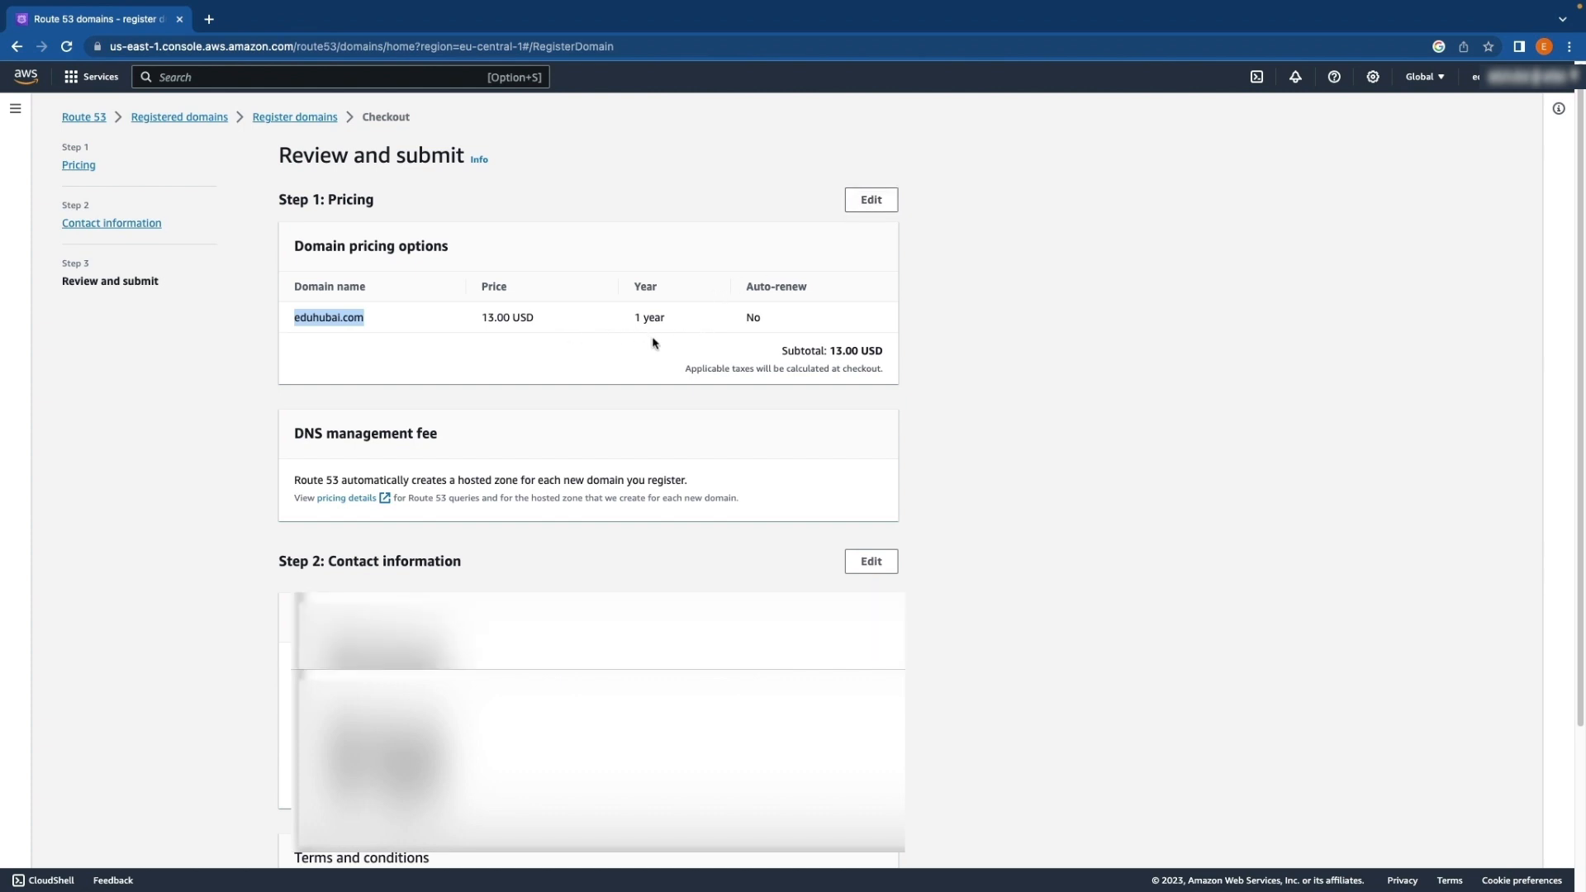
scroll(652, 343, down, 5)
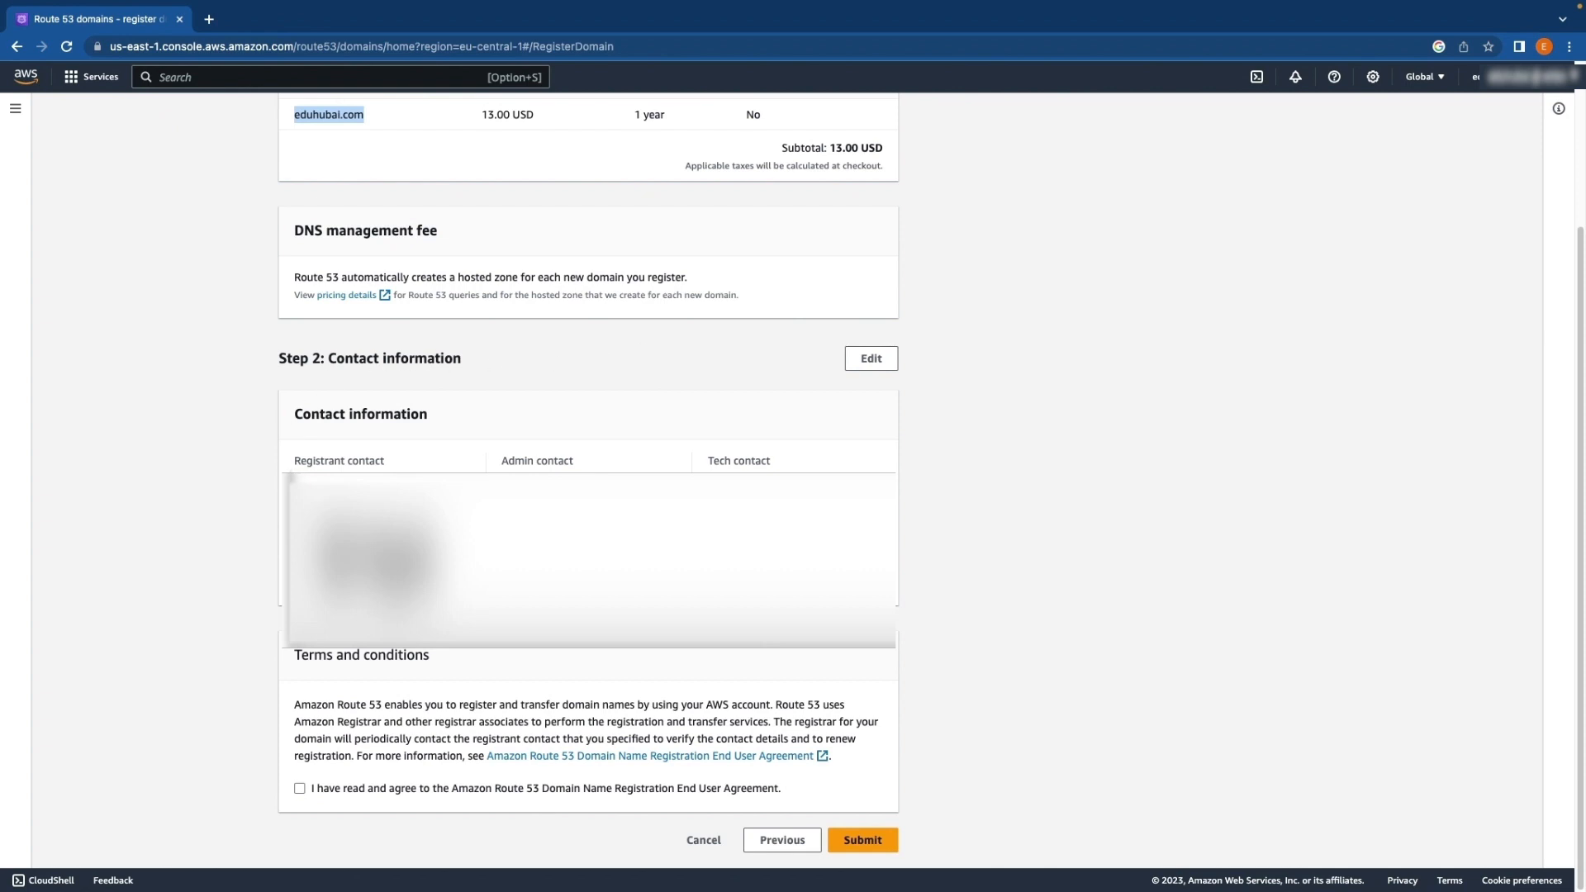
drag(297, 465, 386, 462)
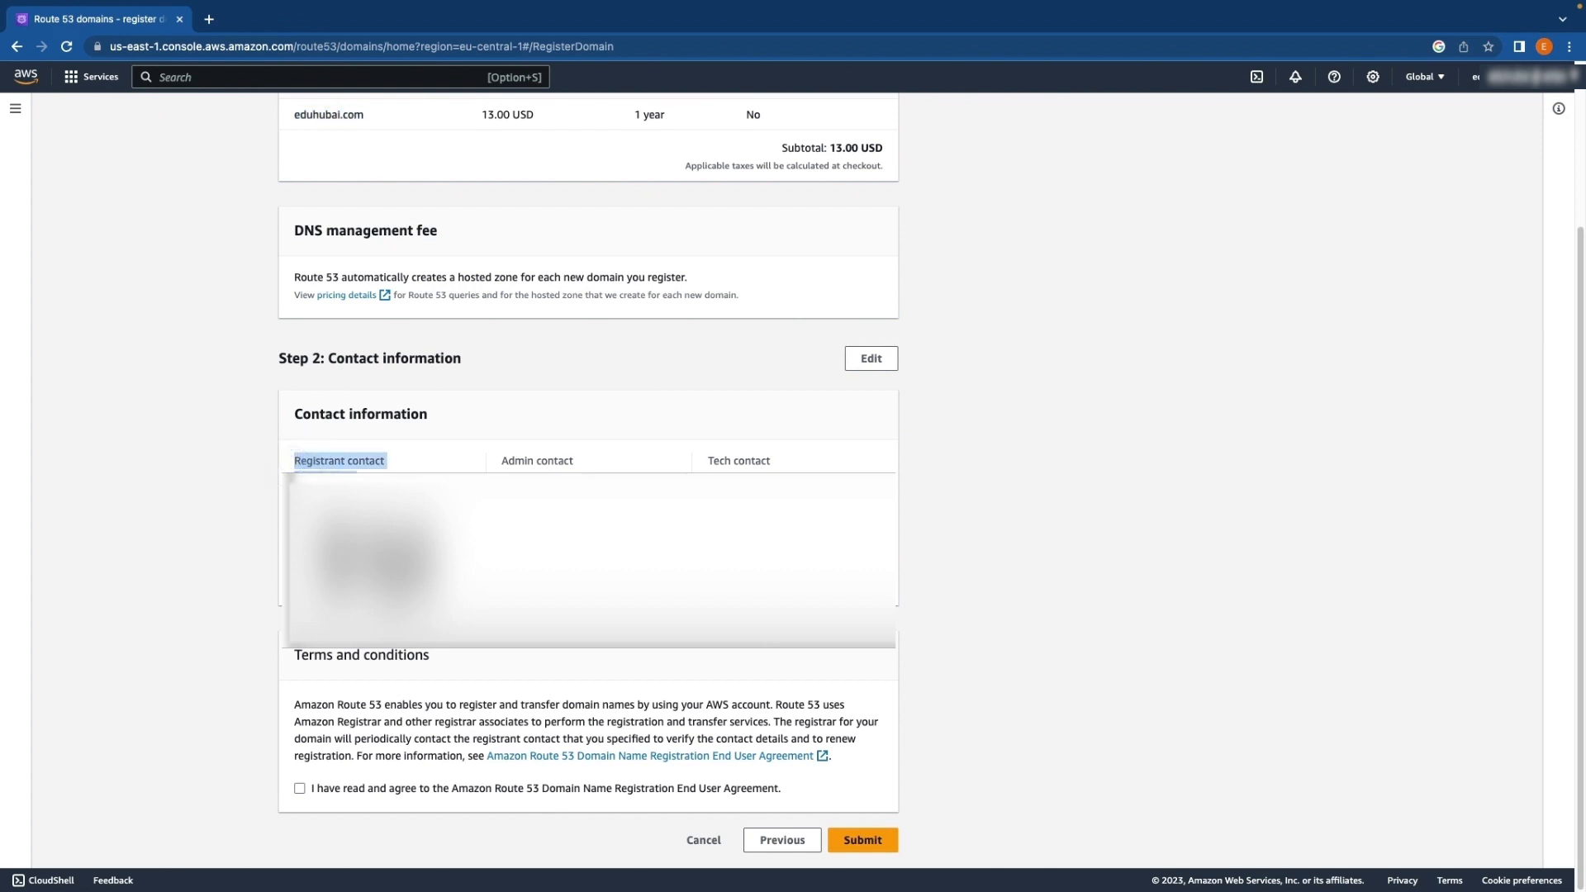
click(506, 455)
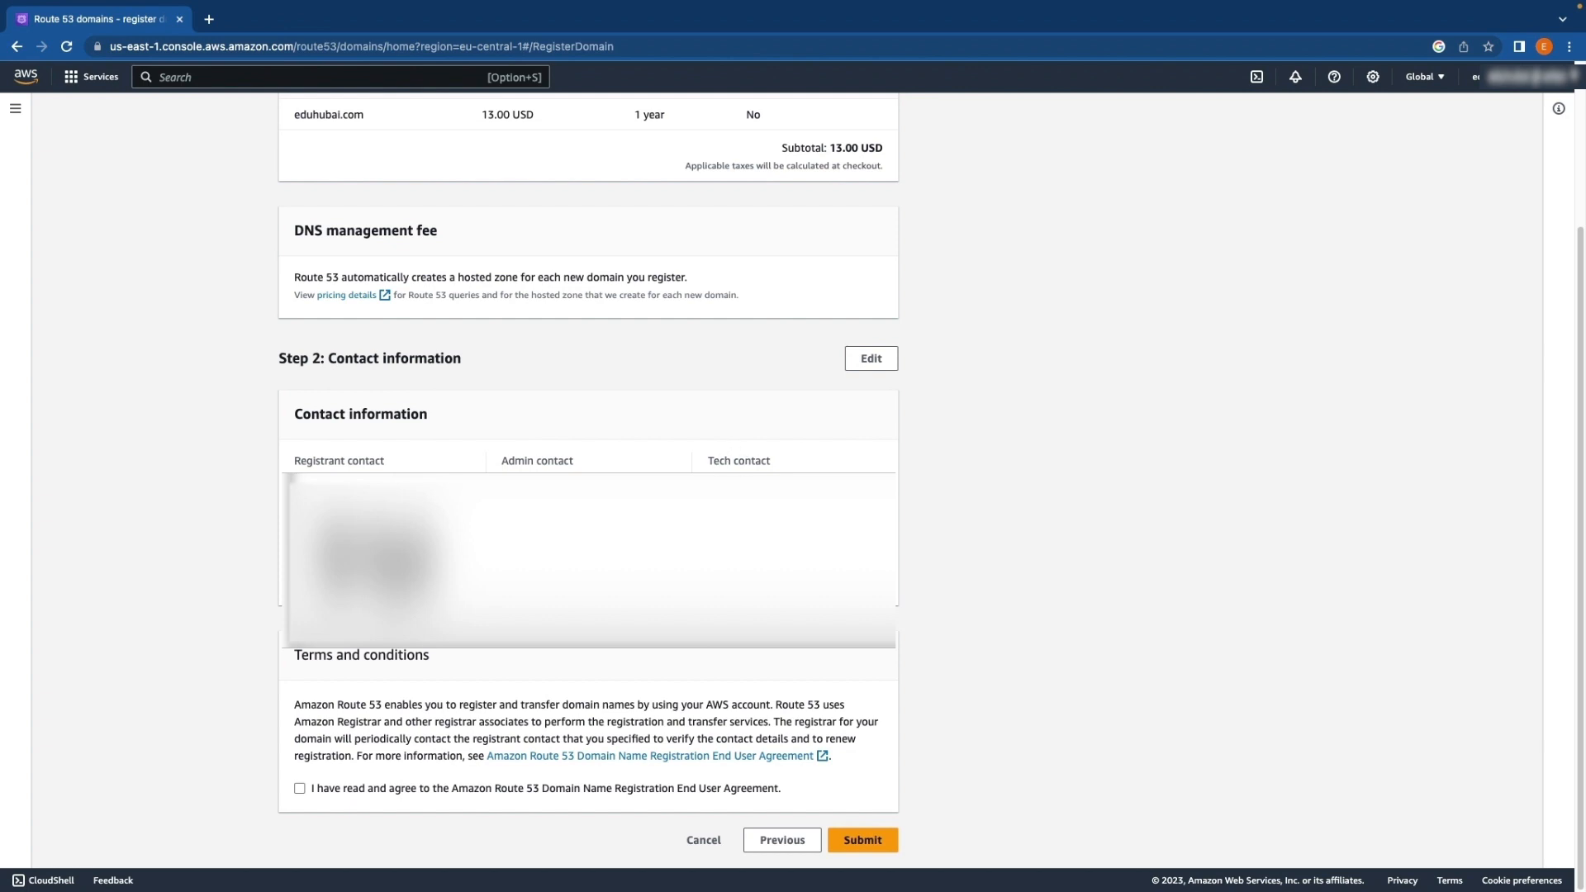
click(294, 655)
drag(351, 661, 438, 662)
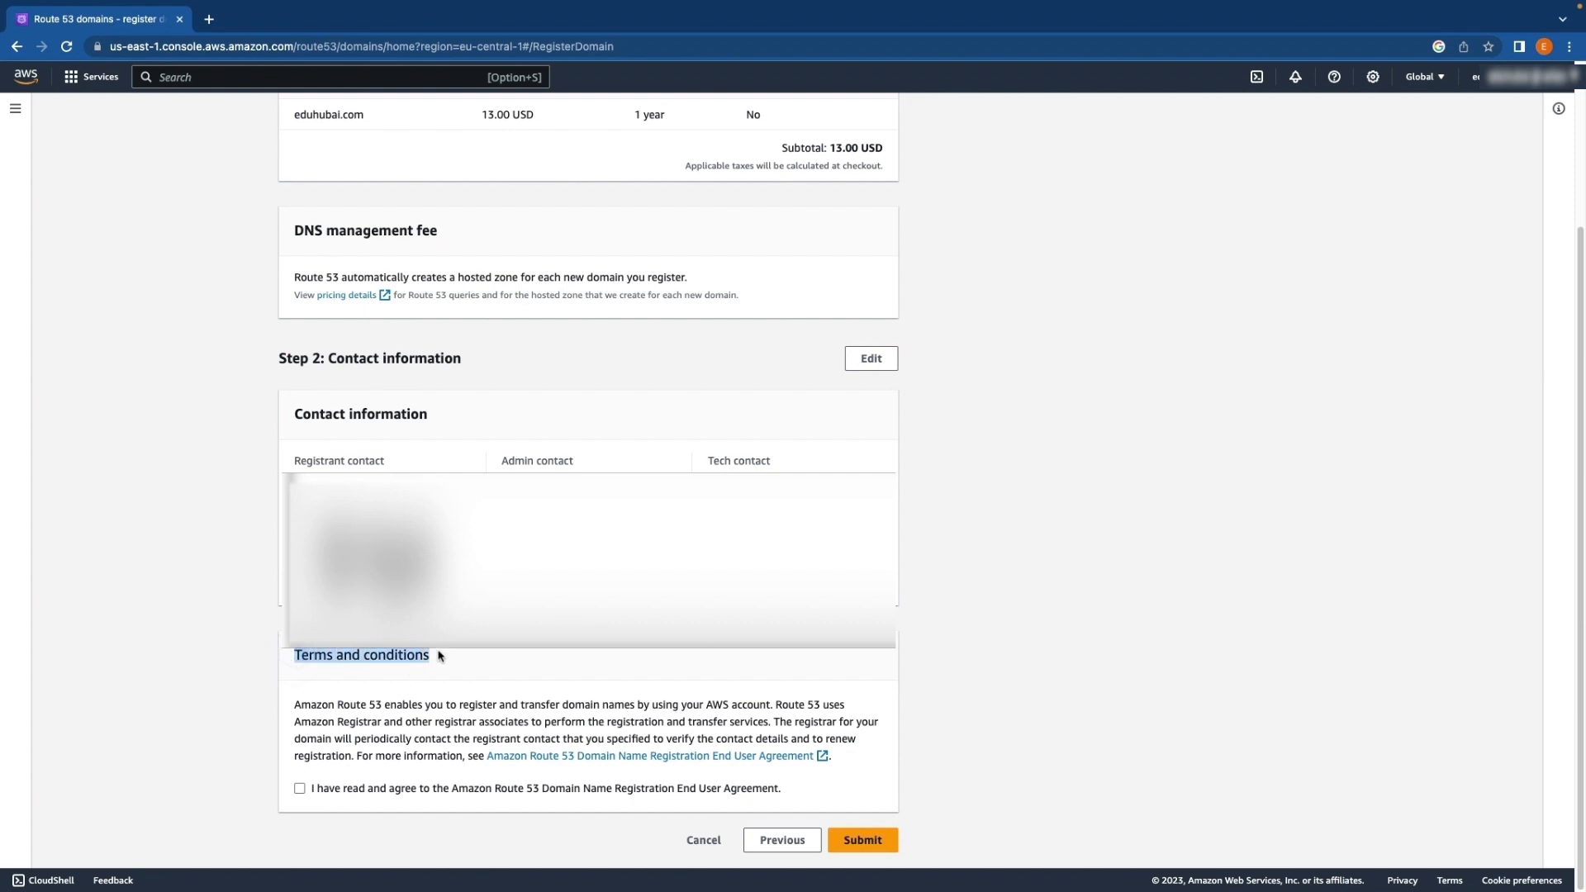
Agree to the Amazon Route 53 Domain Name Registration End User Agreement and submit the registration of eduhubai.com
click(299, 789)
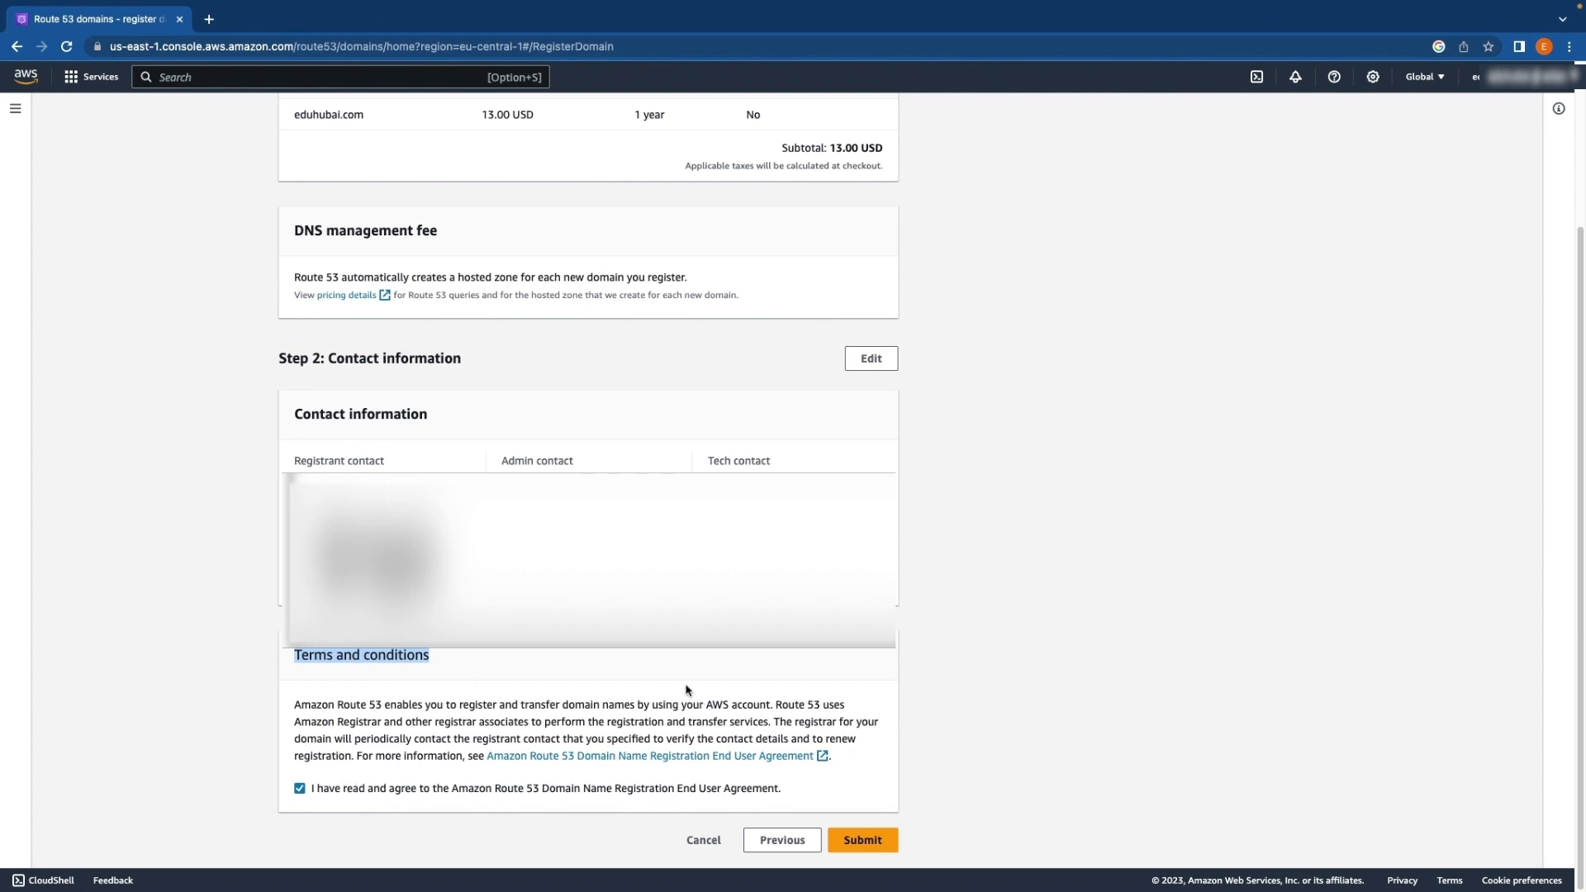
click(870, 846)
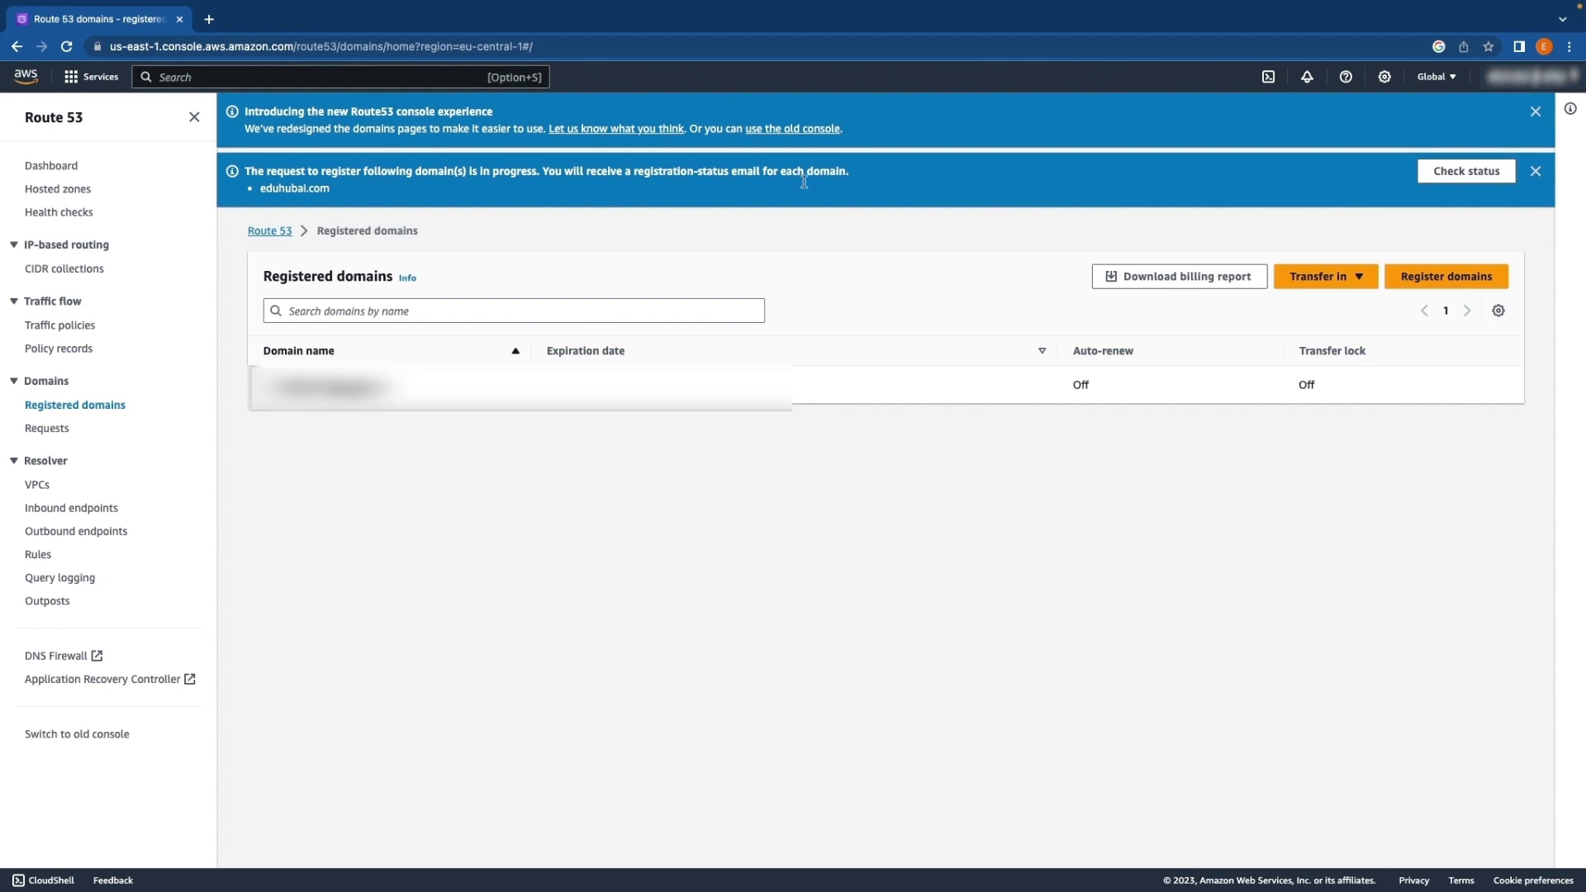
Open the domain requests list and check the status of the eduhubai.com registration request
click(1483, 172)
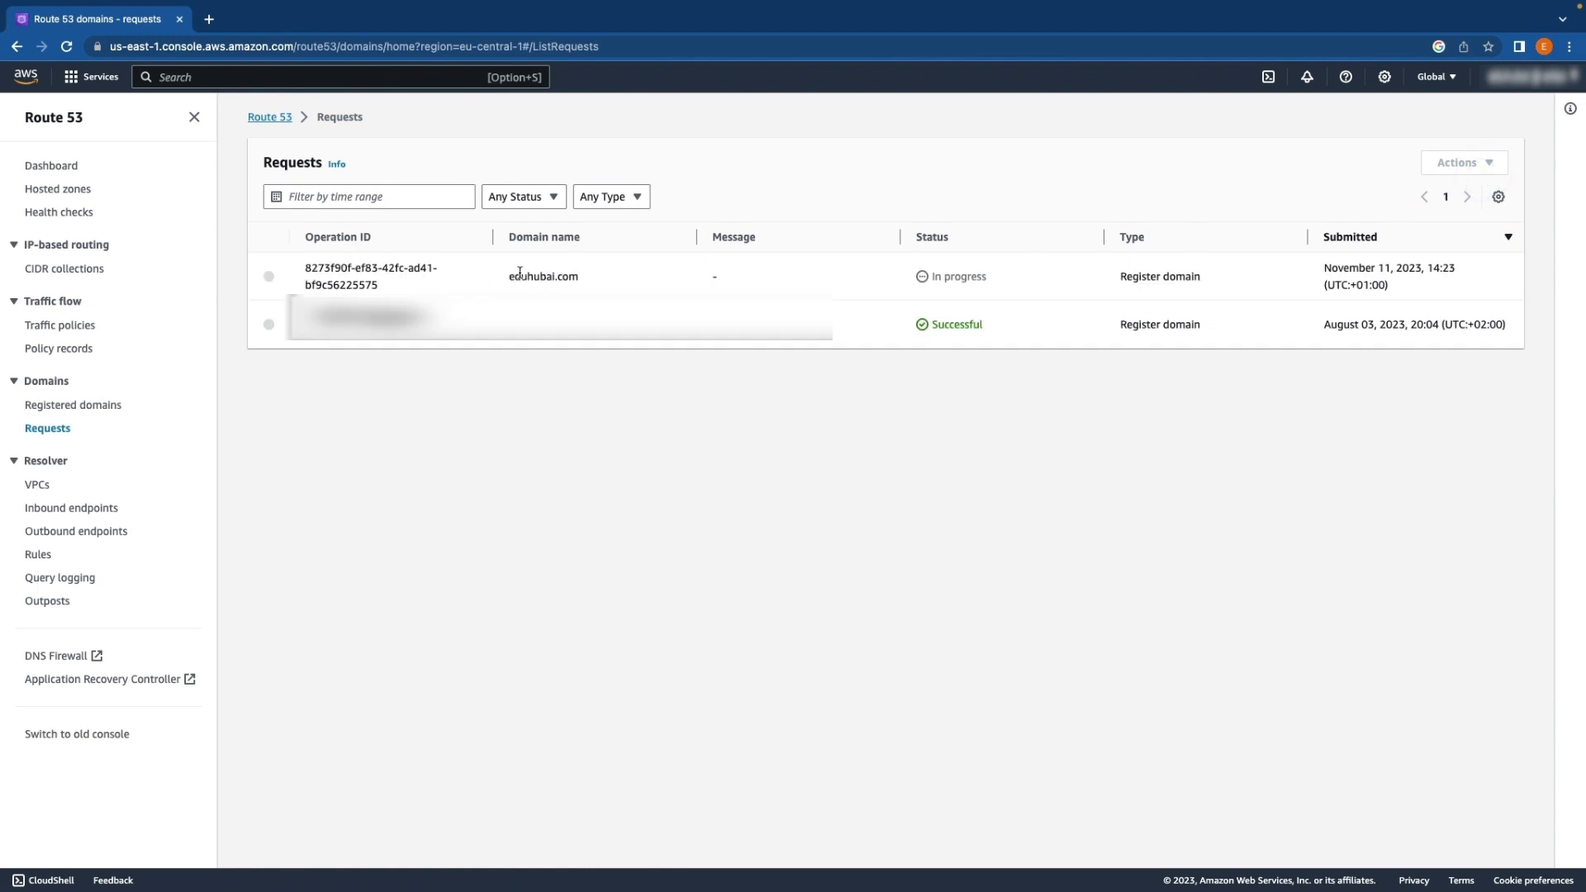
drag(507, 273, 584, 279)
drag(932, 274, 990, 277)
drag(913, 280, 984, 279)
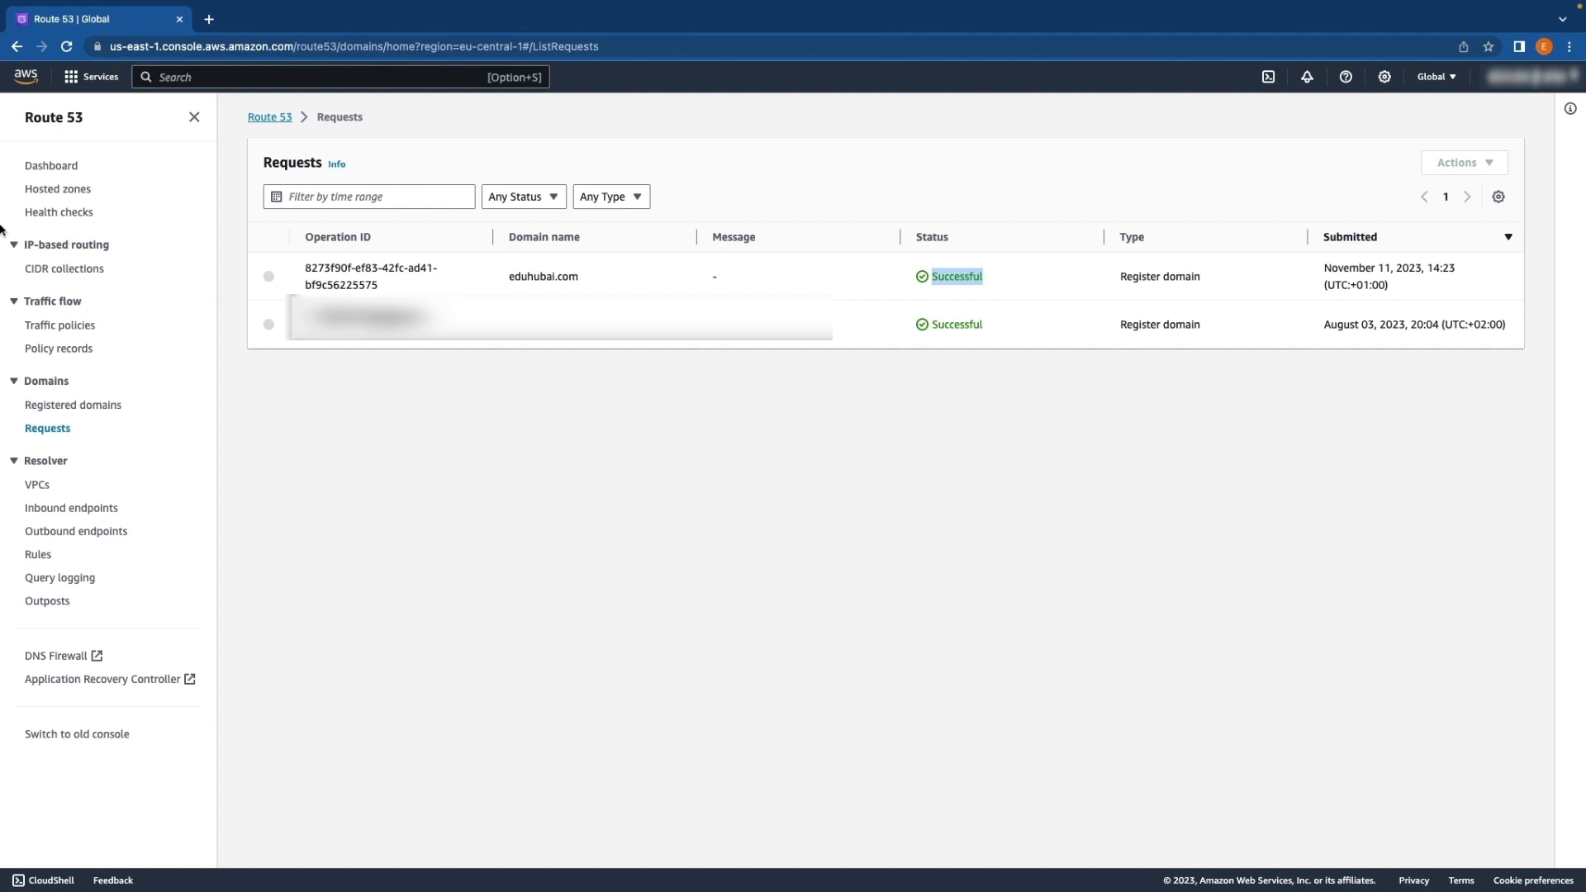
Return to the Route 53 dashboard and open the eduhubai.com hosted zone to show its records
click(94, 77)
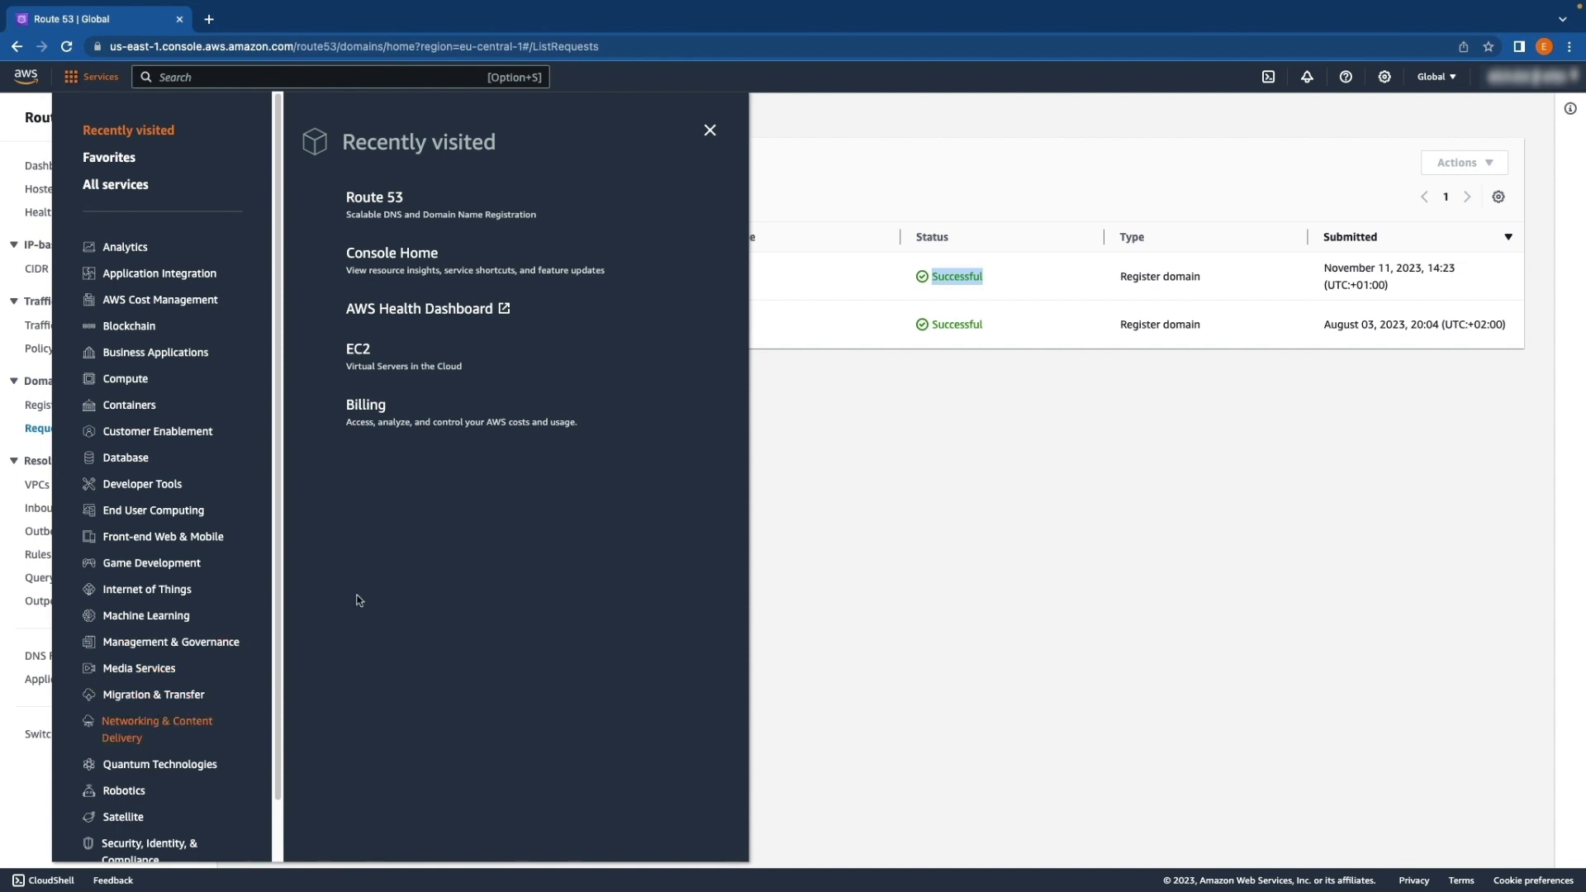
click(375, 201)
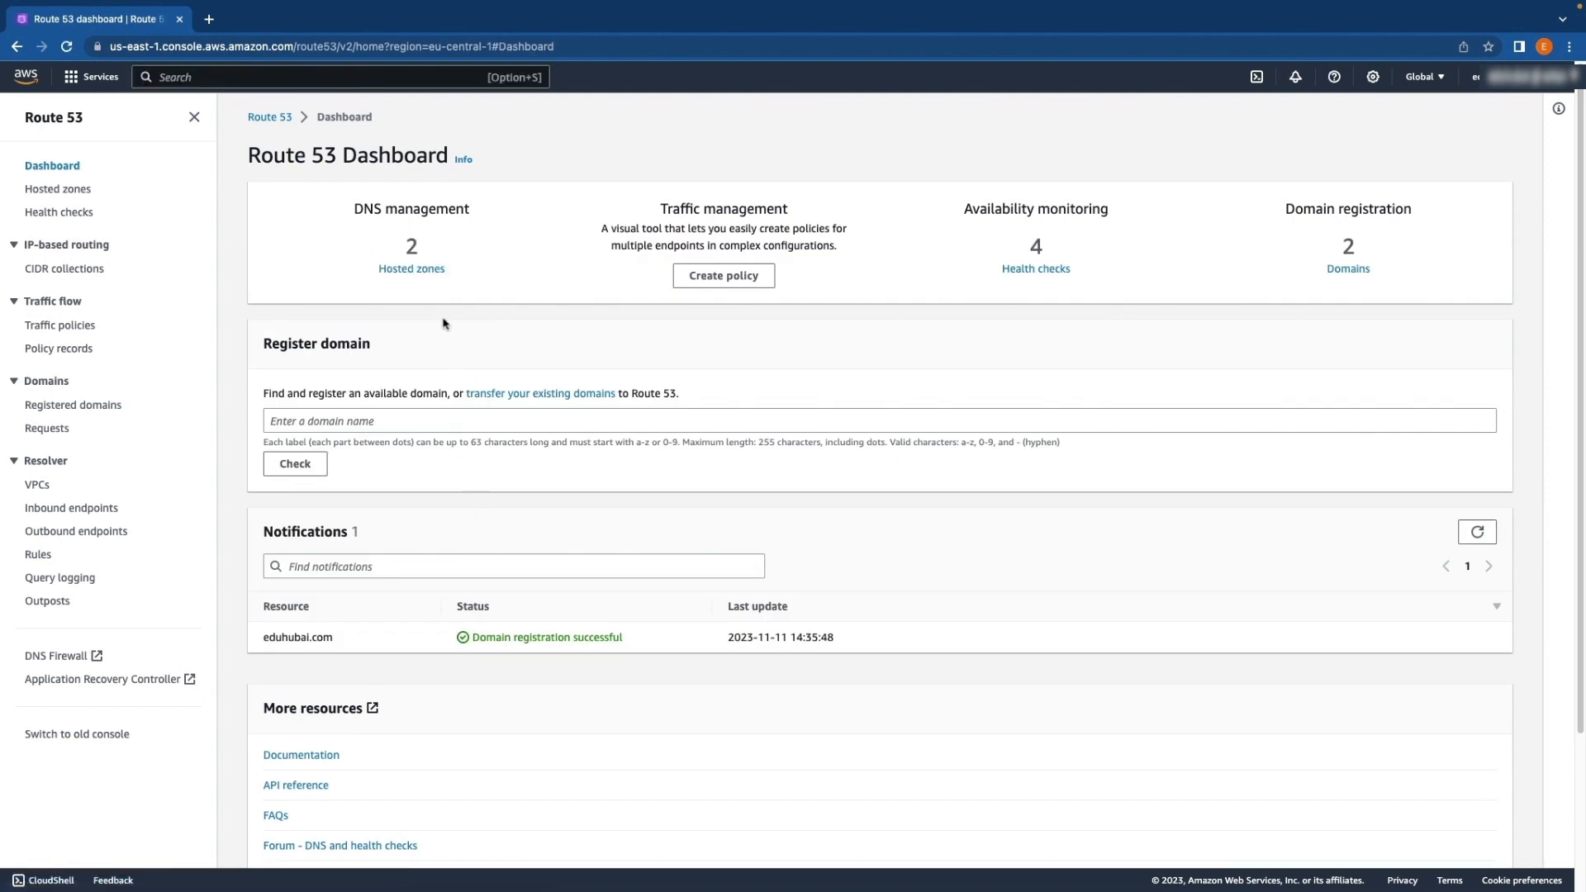
click(420, 269)
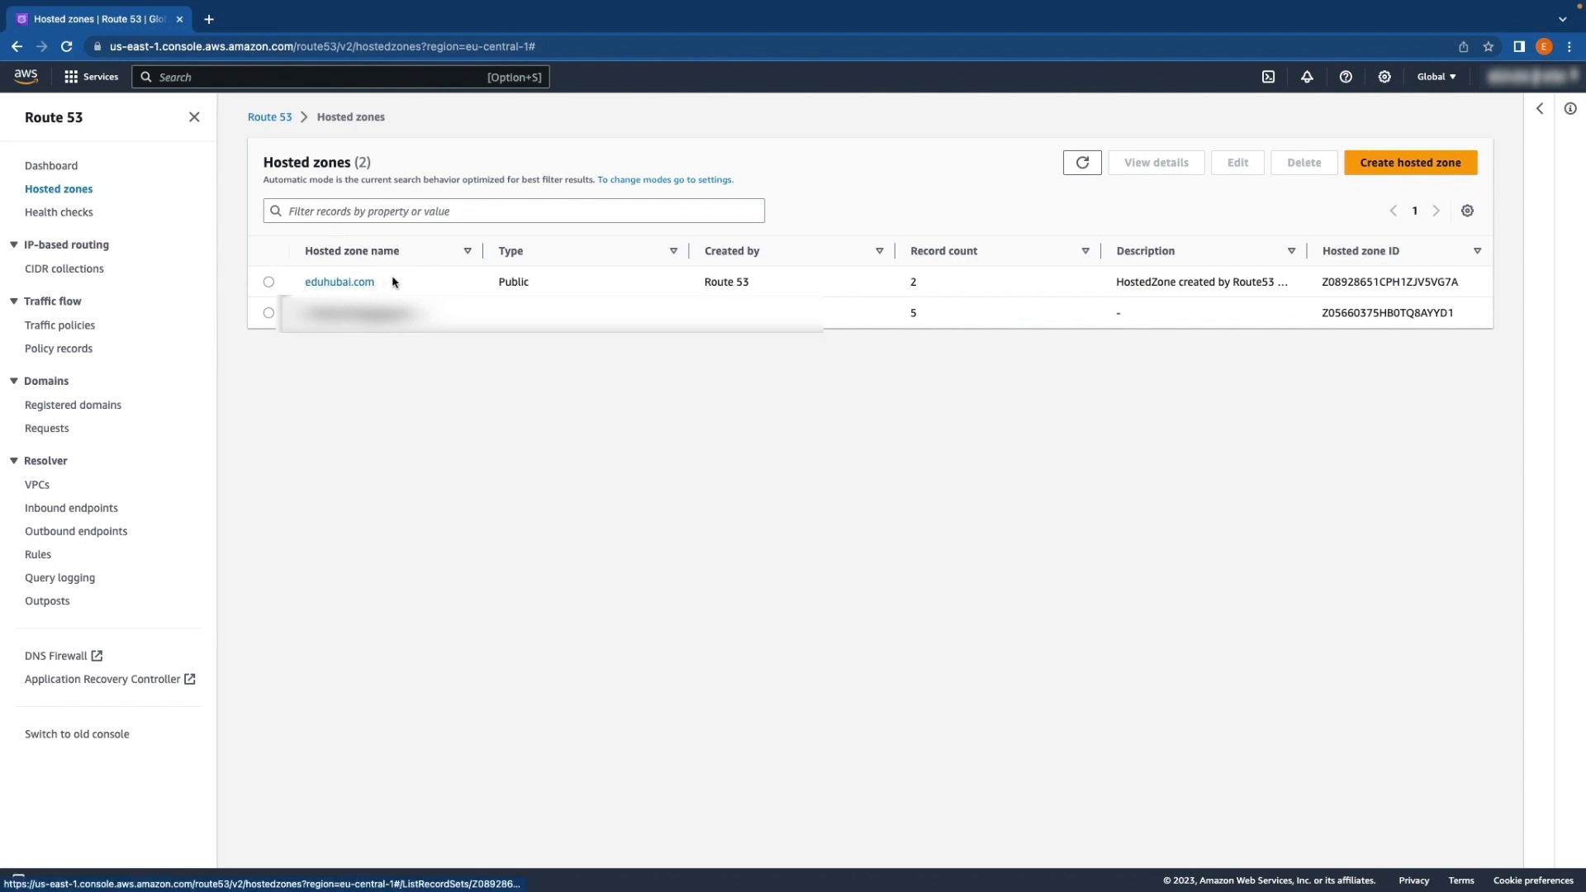
click(337, 283)
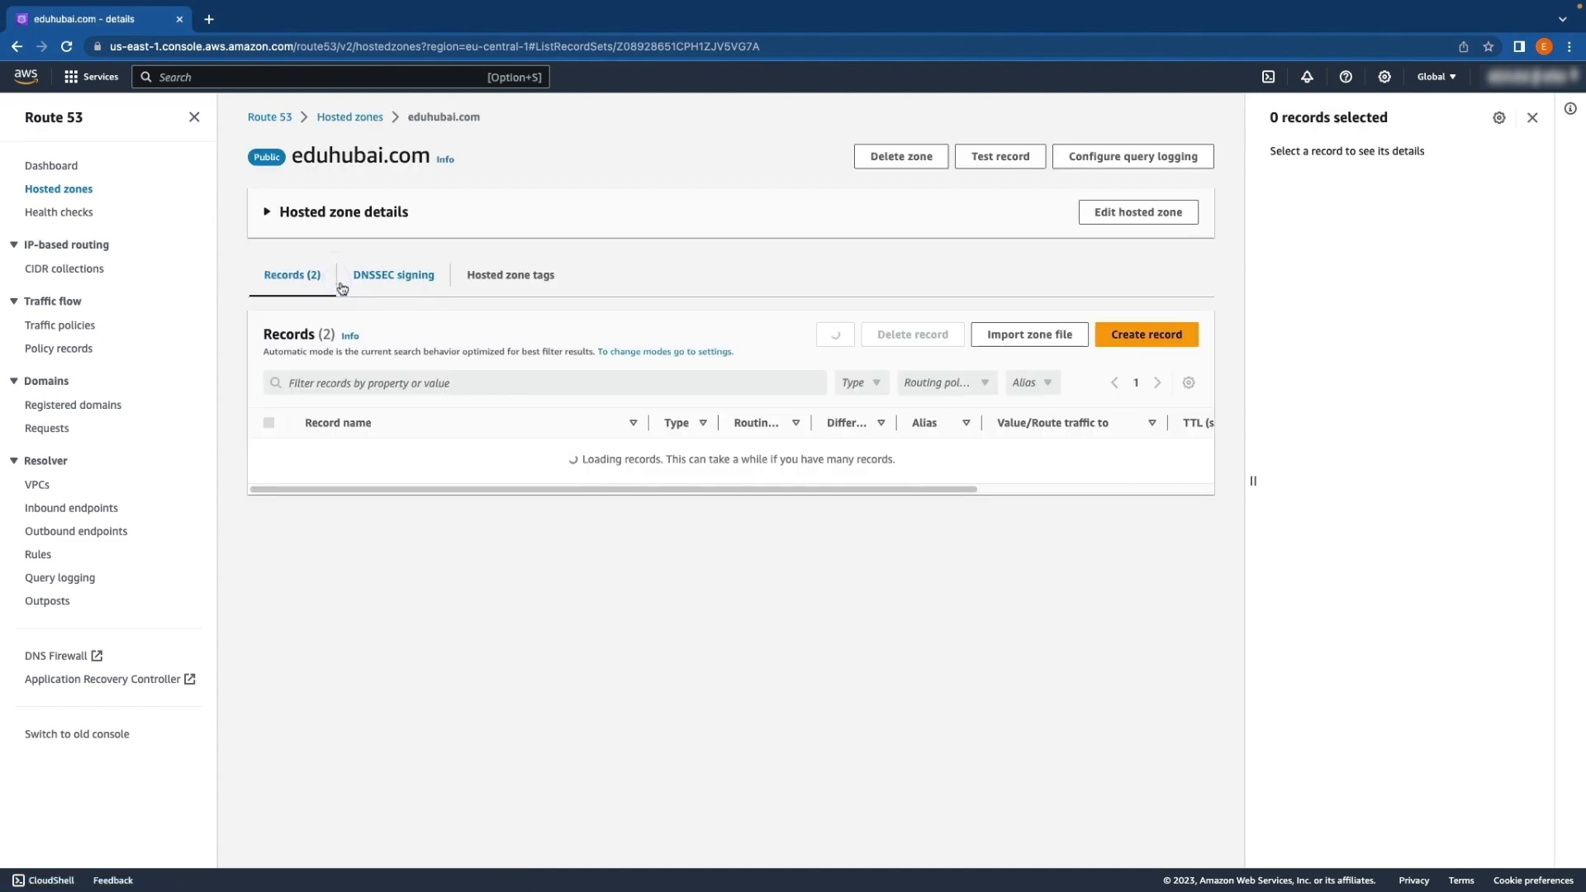